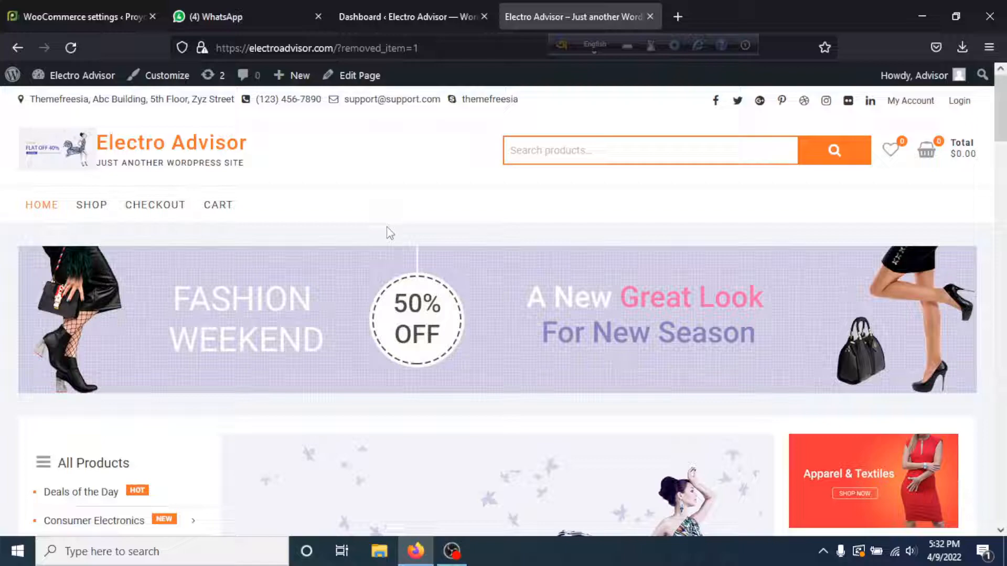
- Order the Maliao HD Matte Velvet foundation and confirm checkout ($250.00) shows no available payment methods
scroll(390, 233, "down", 10)
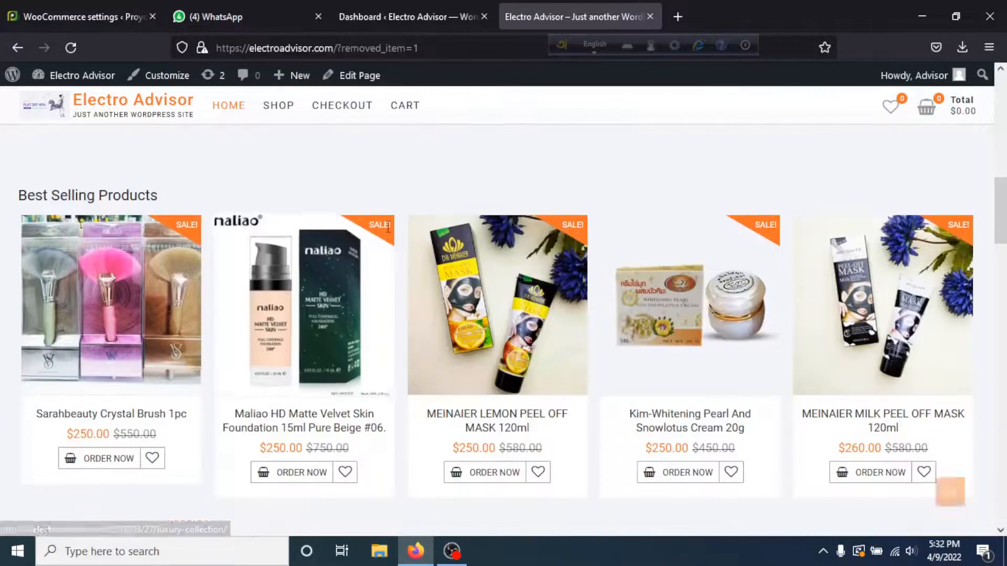
scroll(388, 228, "down", 3)
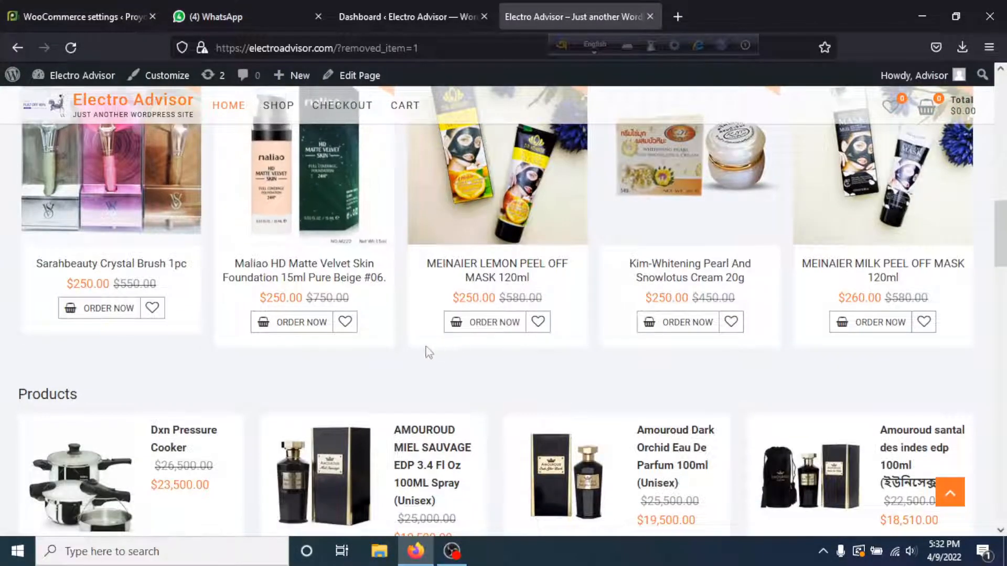
left_click(303, 338)
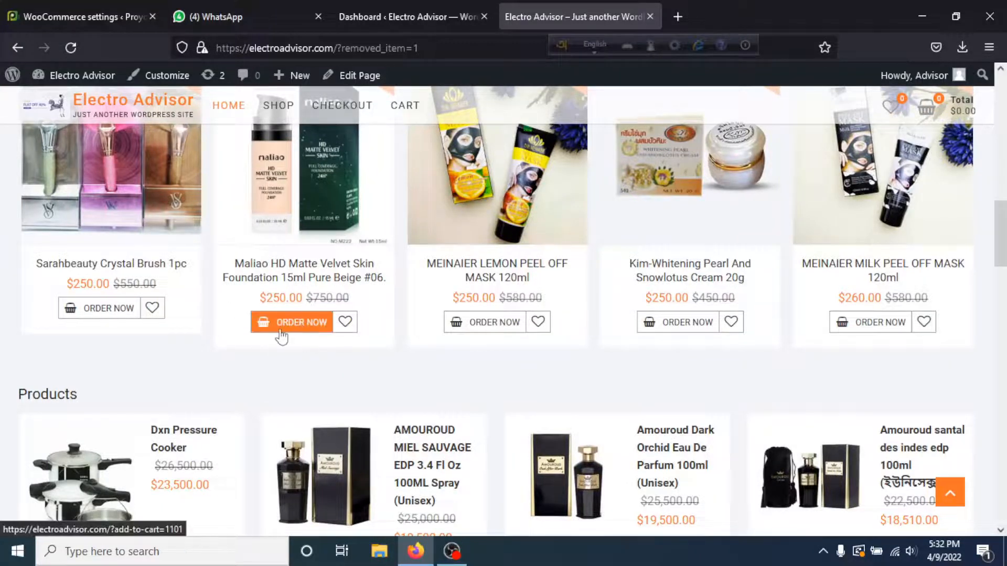
left_click(281, 337)
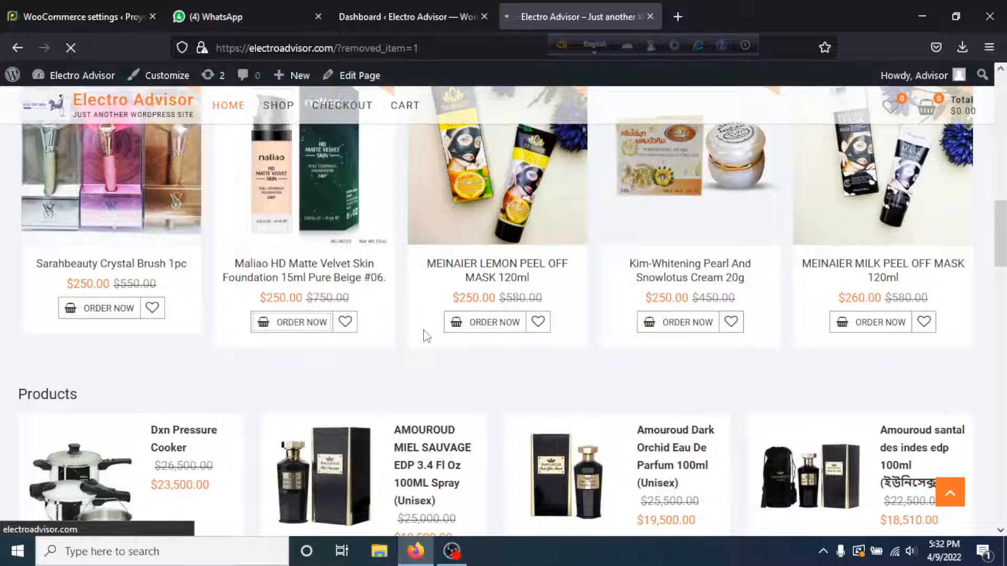
scroll(421, 320, "down", 10)
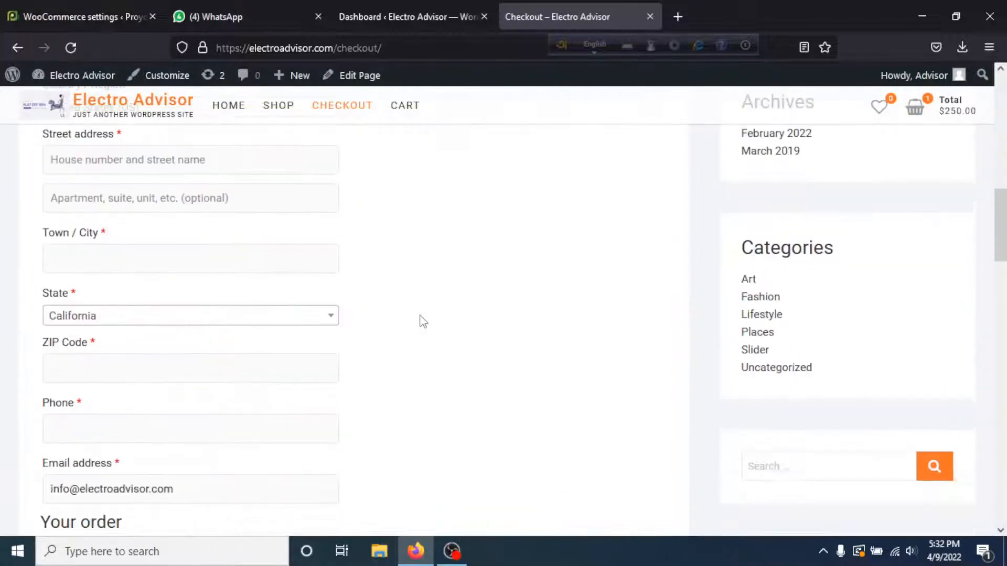
scroll(421, 320, "down", 3)
scroll(418, 318, "up", 12)
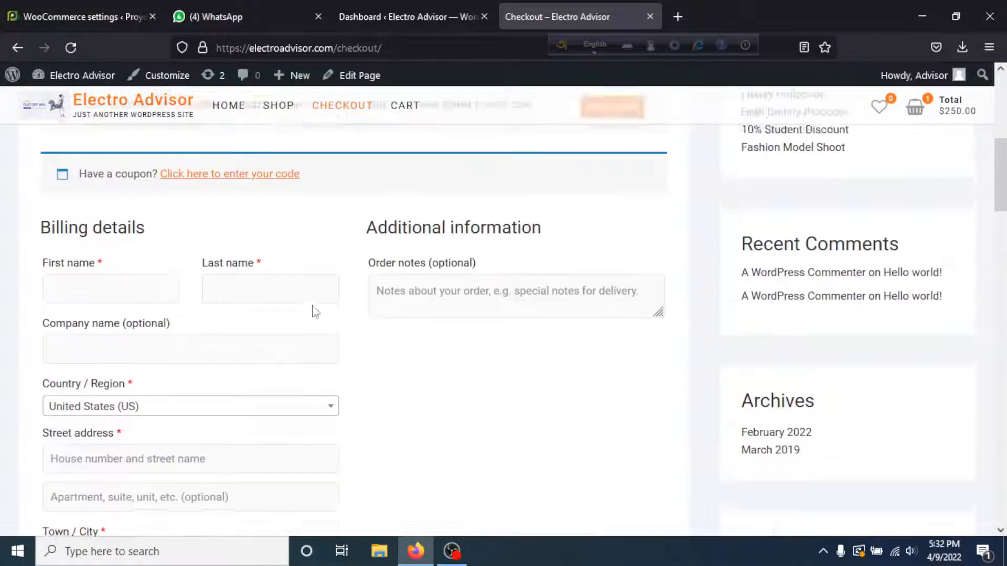
scroll(178, 329, "down", 12)
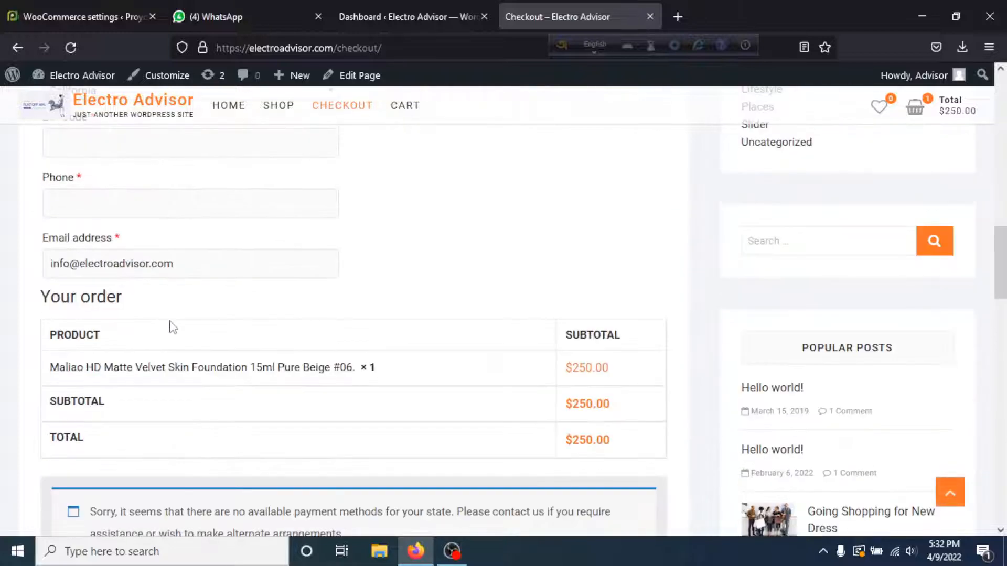
scroll(176, 325, "down", 2)
scroll(158, 310, "up", 2)
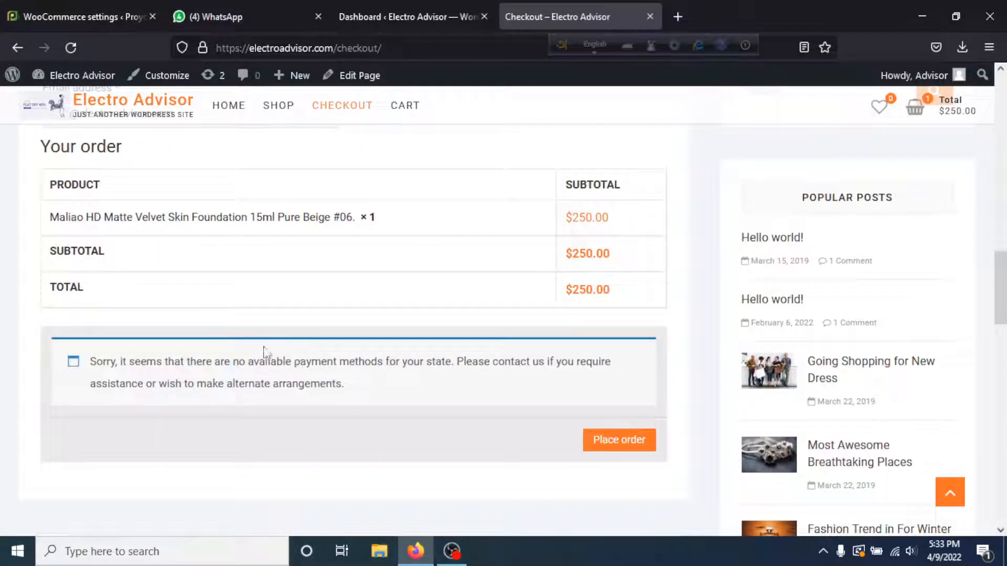
scroll(265, 346, "up", 3)
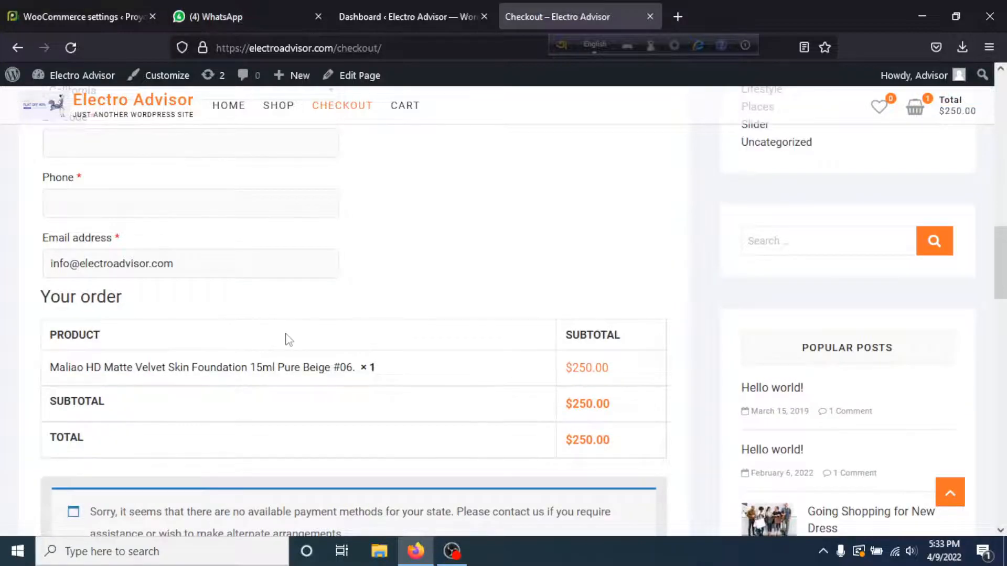
scroll(288, 335, "up", 15)
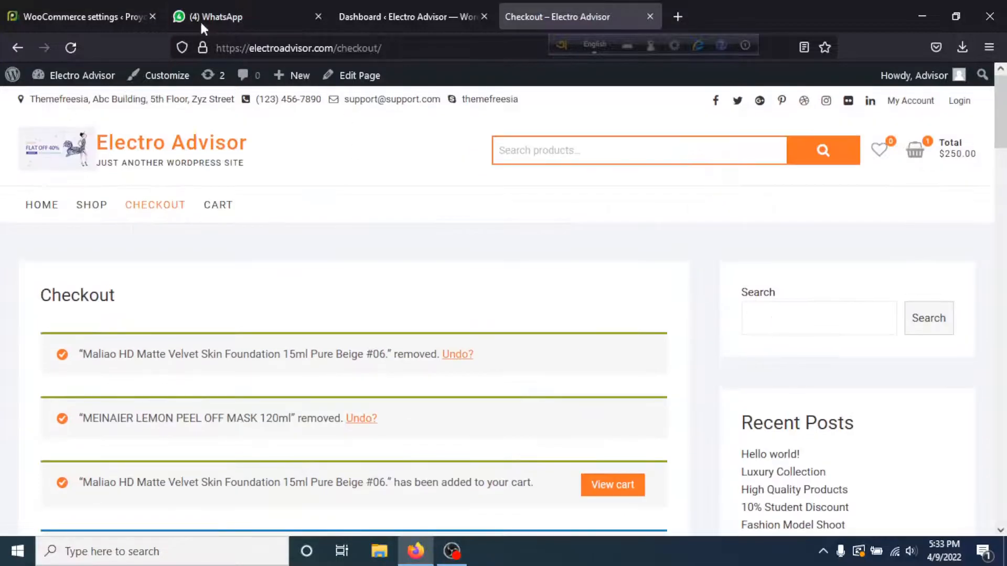
- Go from the WordPress admin dashboard to the Plugins > Add New page
left_click(379, 8)
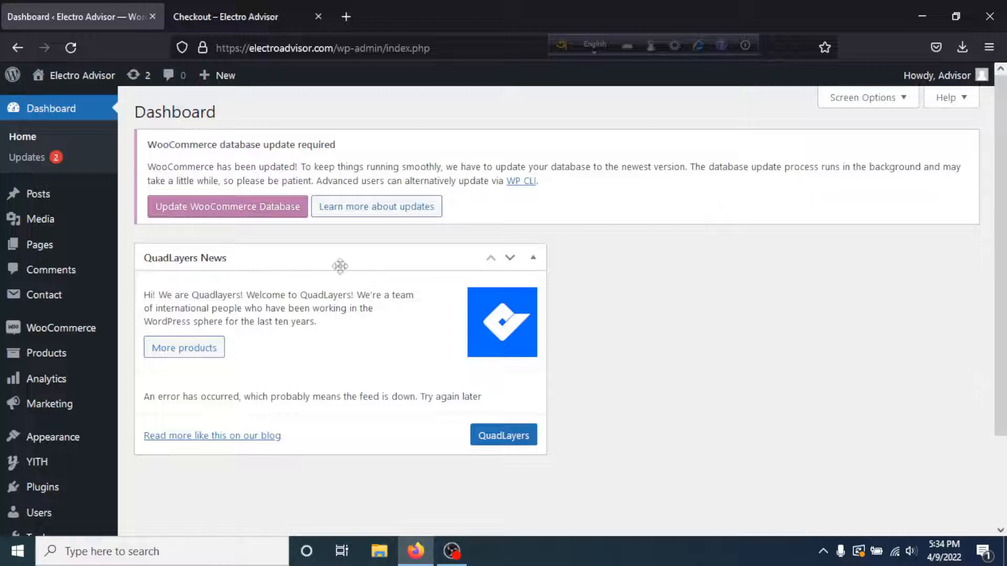
mouse_move(40, 401)
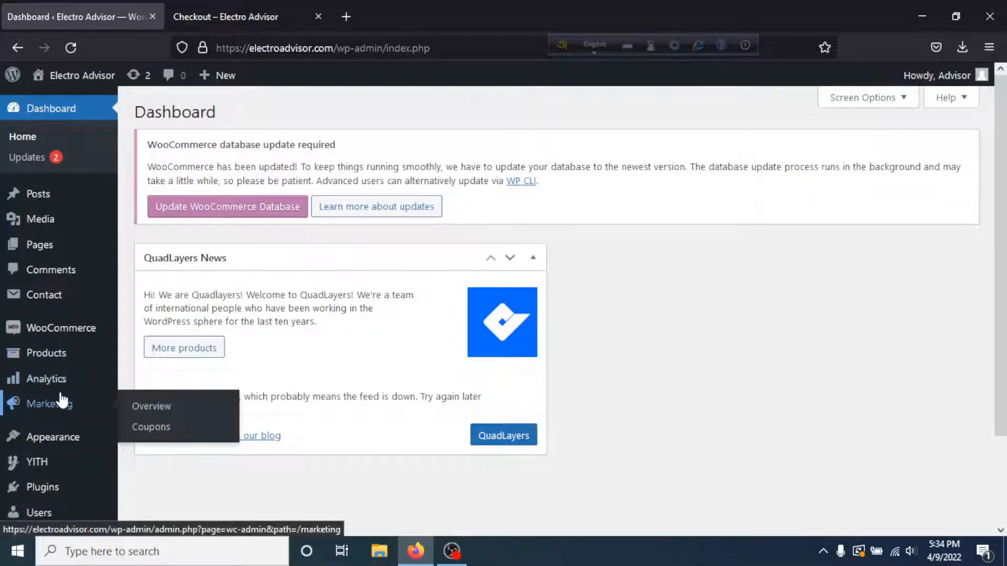
scroll(62, 400, "down", 2)
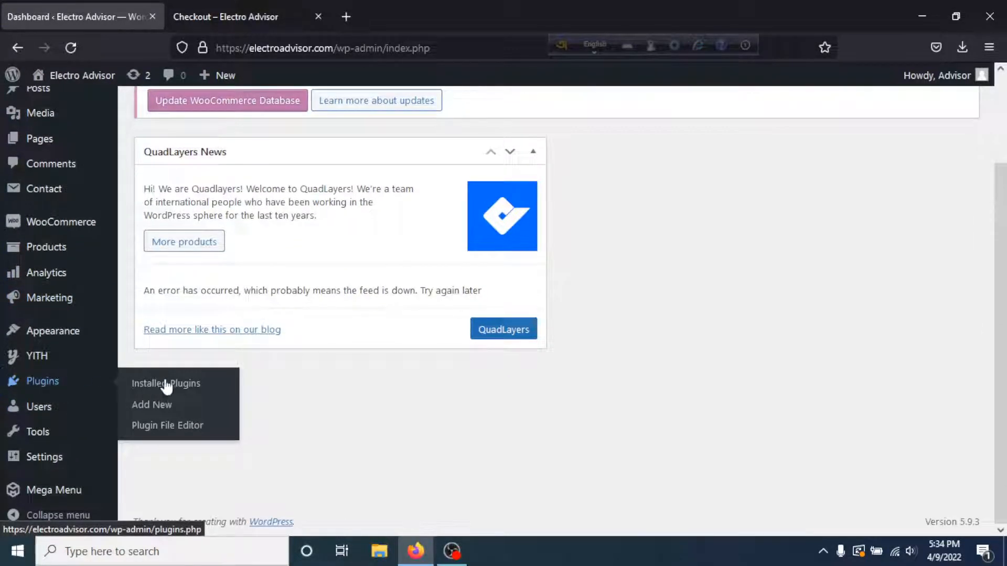
left_click(157, 405)
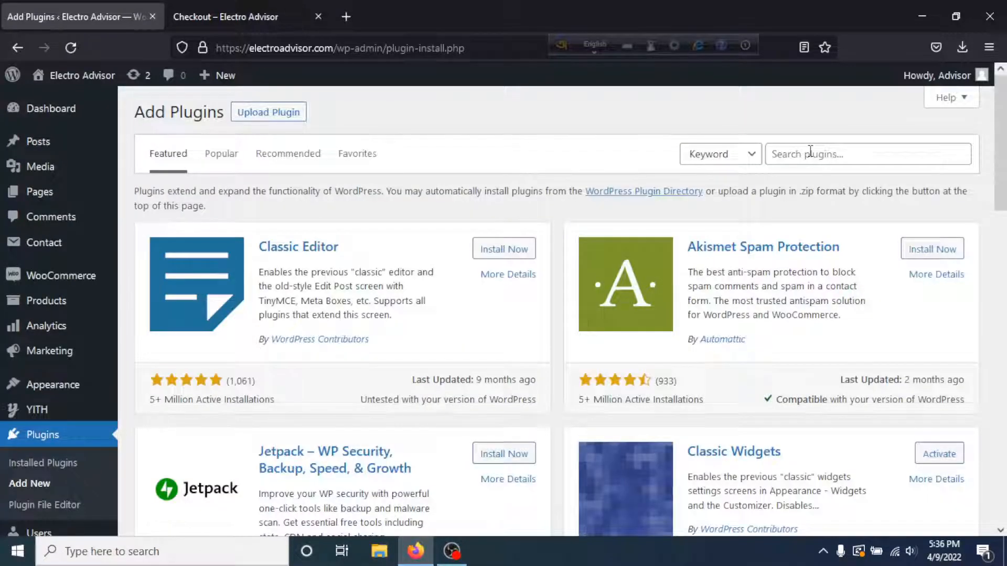
- Search the plugin directory for 'bkash' and browse the results
left_click(810, 155)
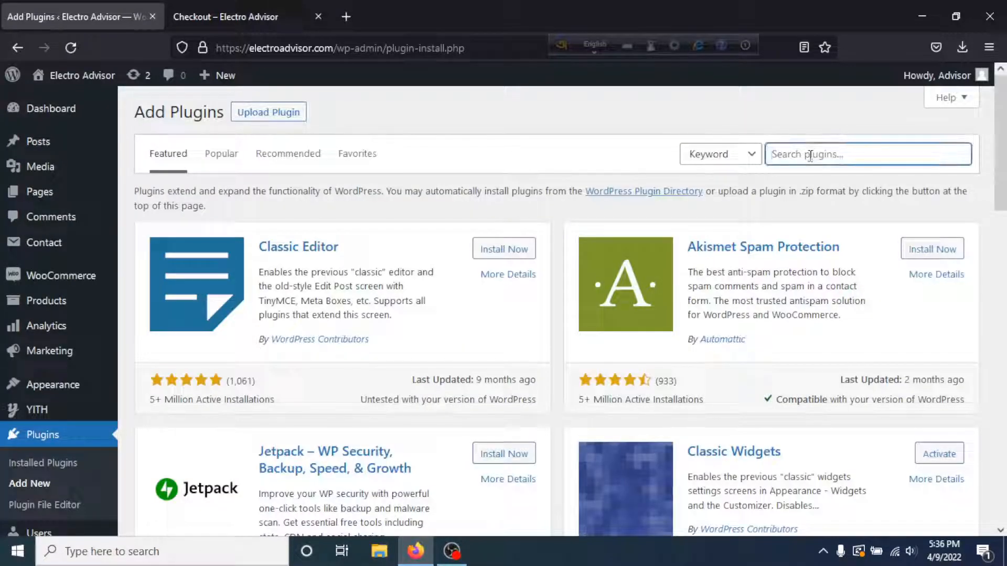
type("bkash")
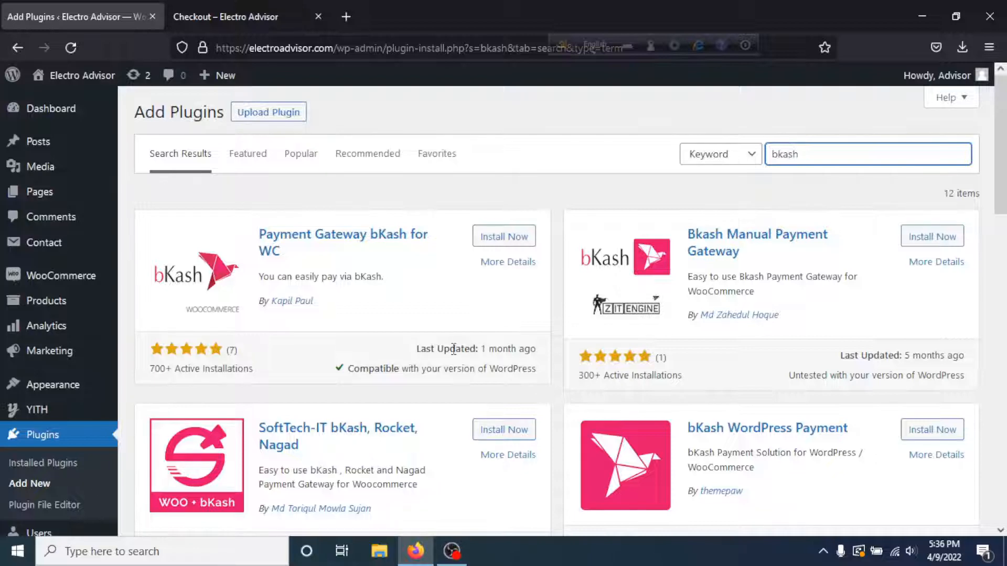
scroll(454, 349, "down", 5)
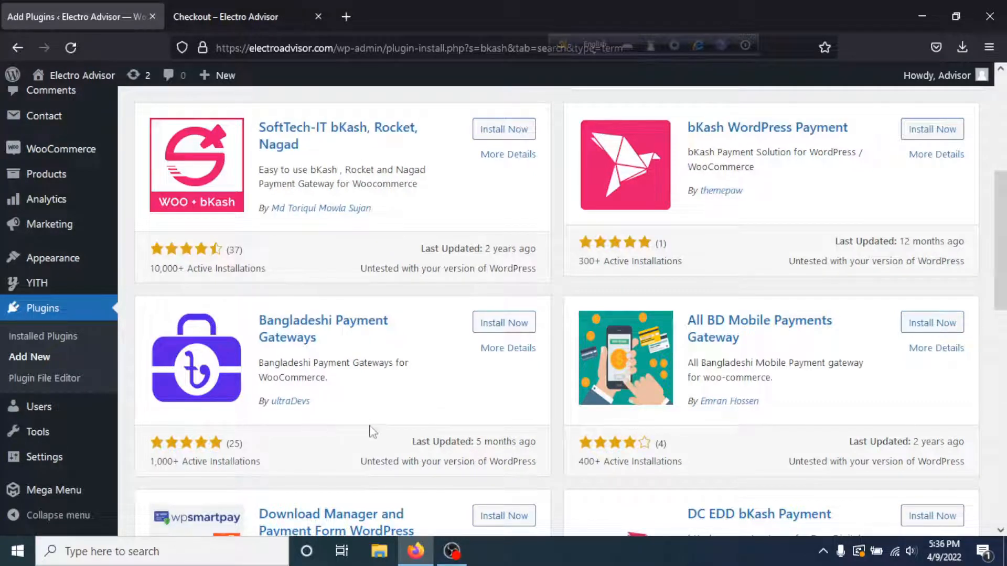
scroll(382, 398, "up", 2)
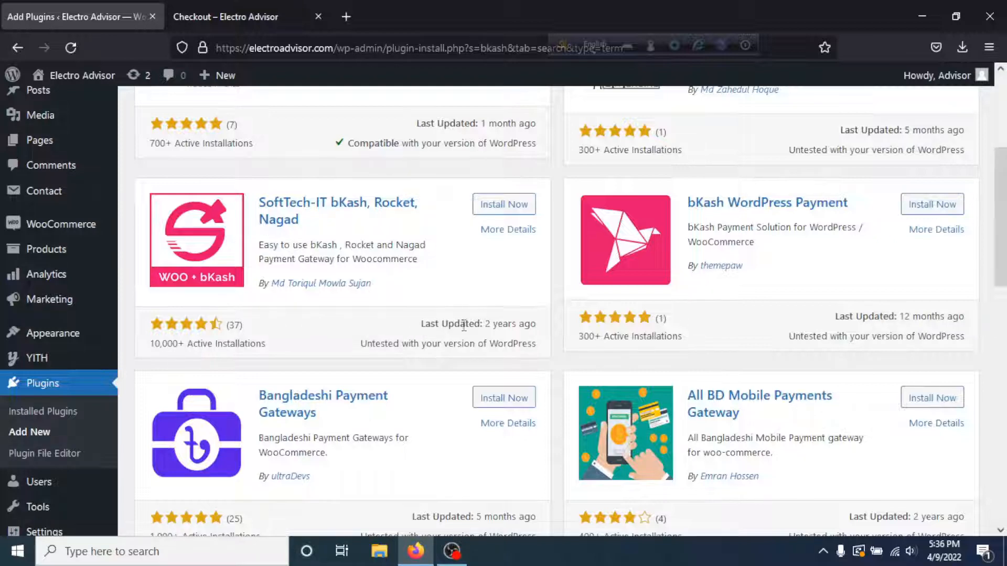
scroll(519, 339, "down", 3)
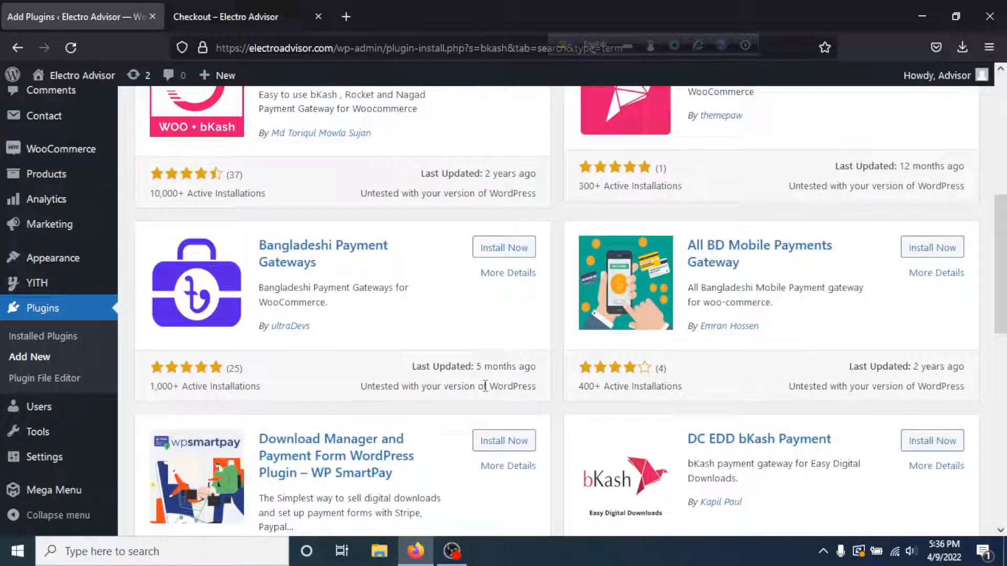
scroll(495, 381, "up", 2)
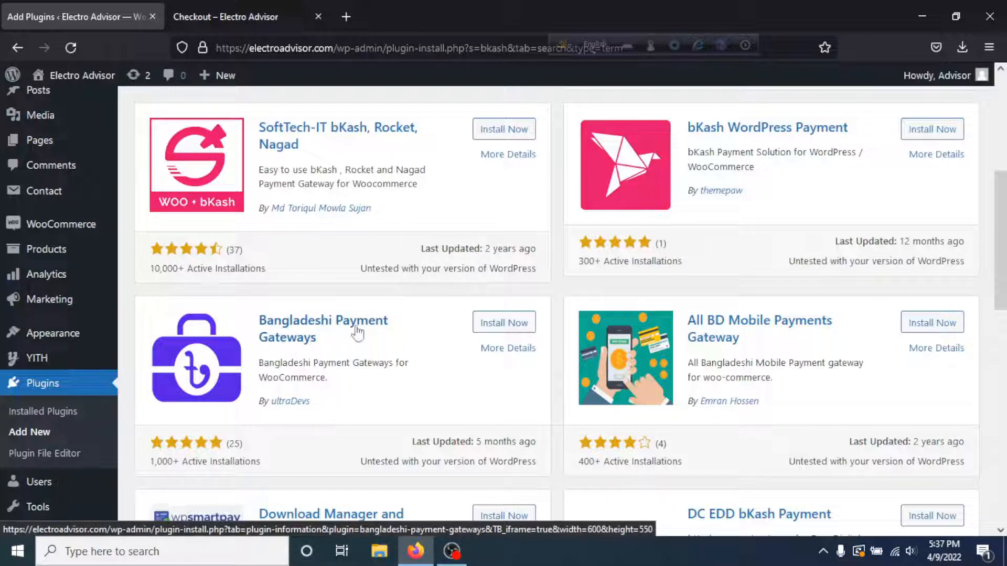
- Install and activate Bangladeshi Payment Gateways, then find bKash, Rocket, Nagad and Upay under WooCommerce Payments
left_click(516, 324)
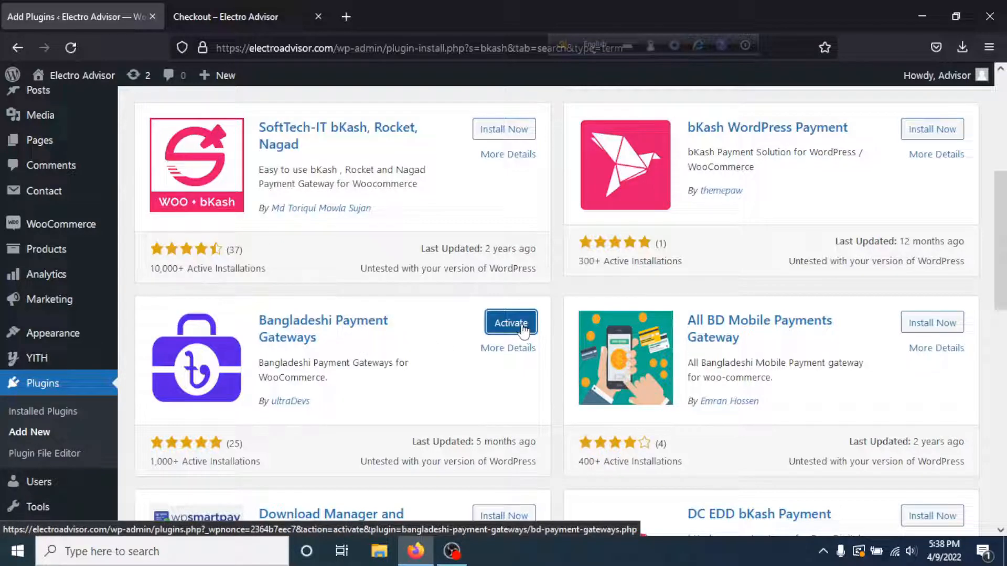
left_click(523, 329)
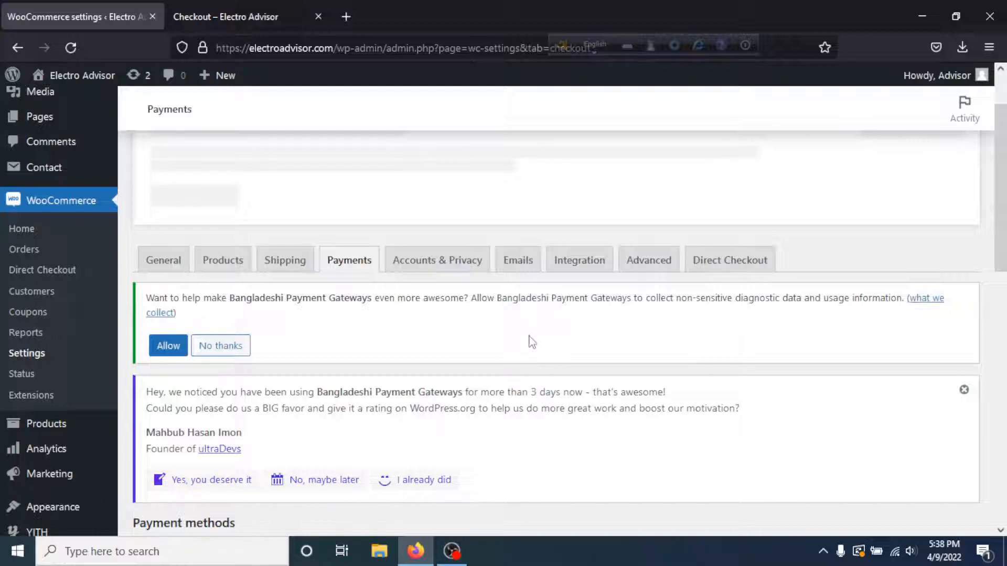
scroll(532, 342, "down", 2)
scroll(496, 348, "up", 3)
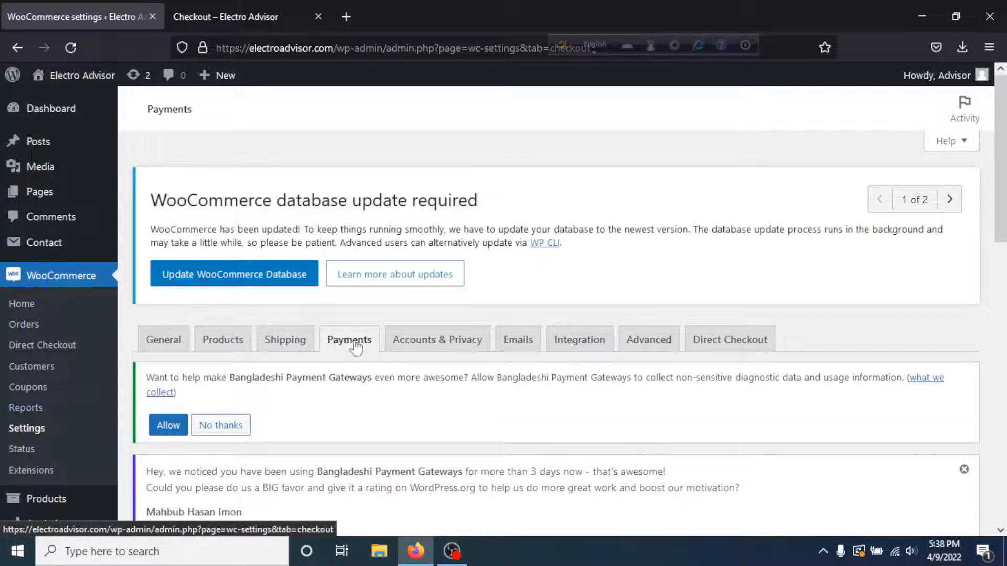
scroll(427, 364, "down", 8)
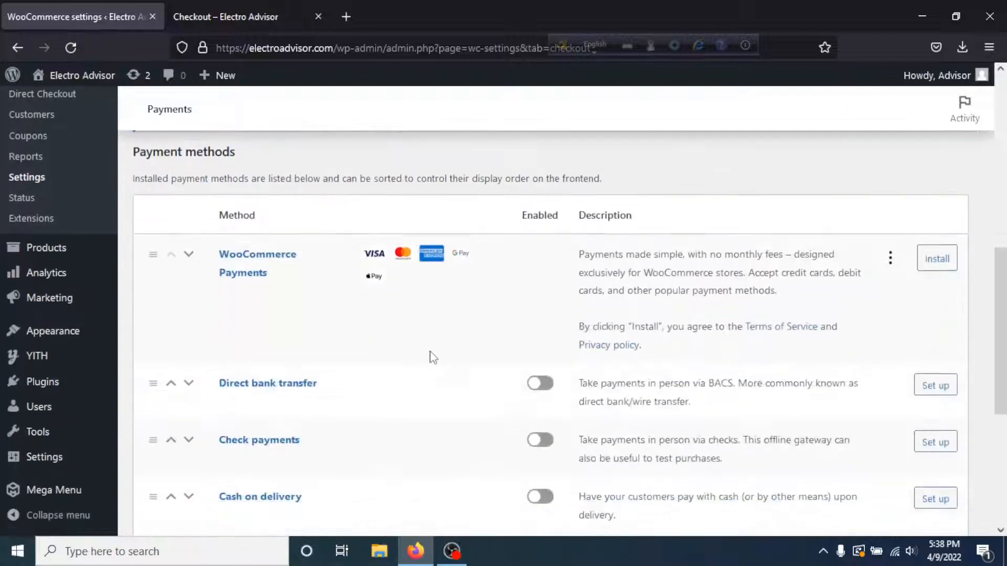
scroll(433, 357, "down", 5)
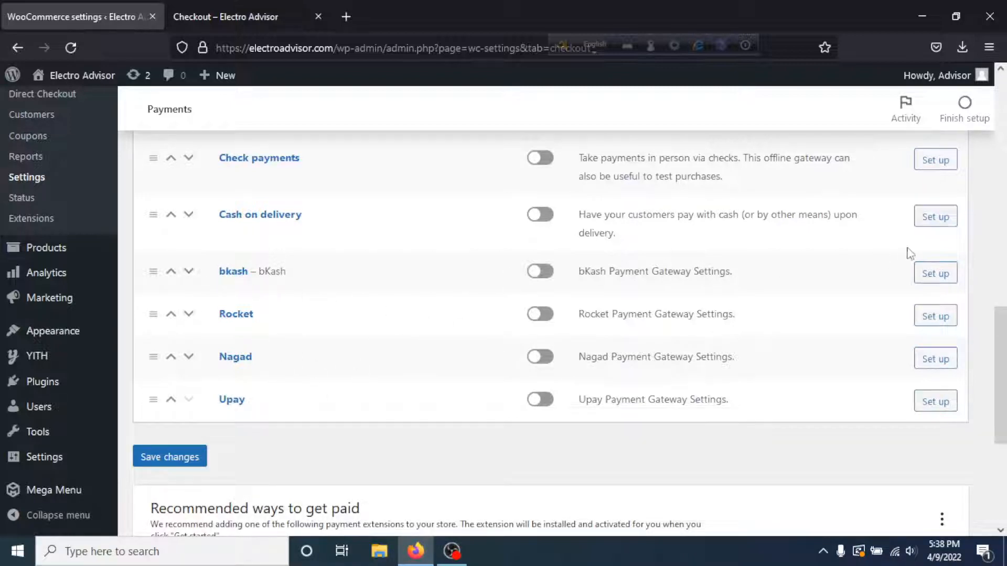
left_click(951, 282)
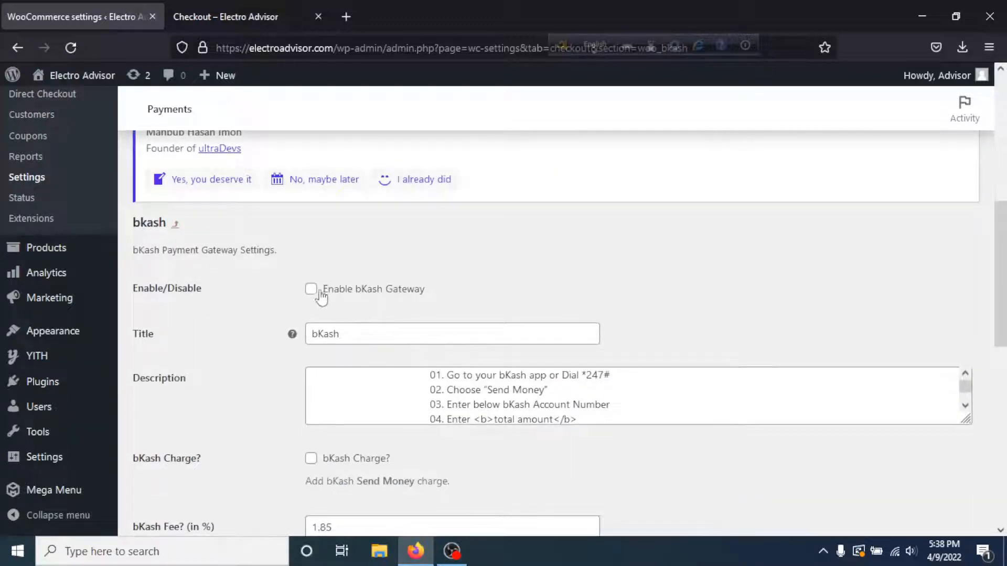
left_click(310, 288)
scroll(438, 296, "down", 2)
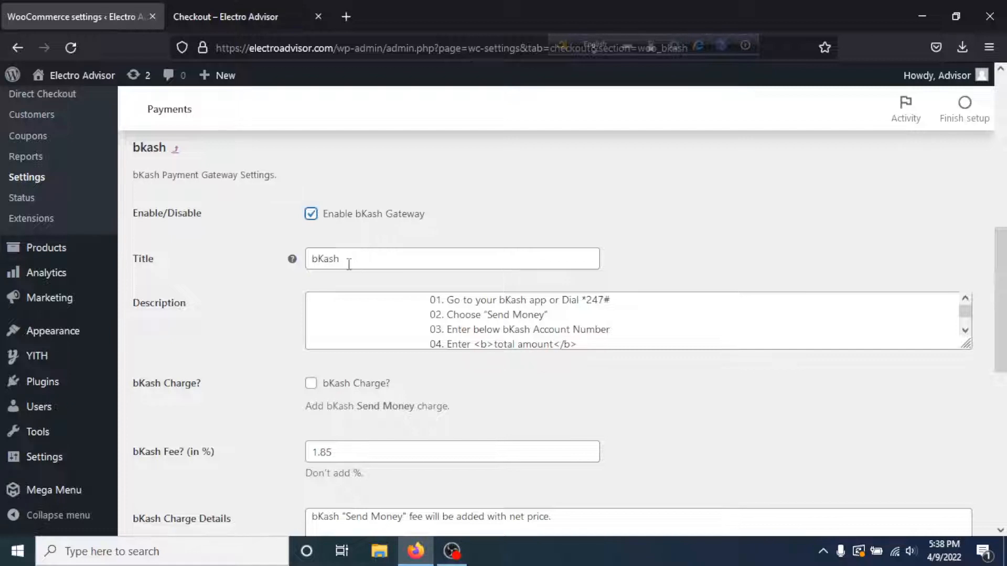
scroll(399, 288, "down", 2)
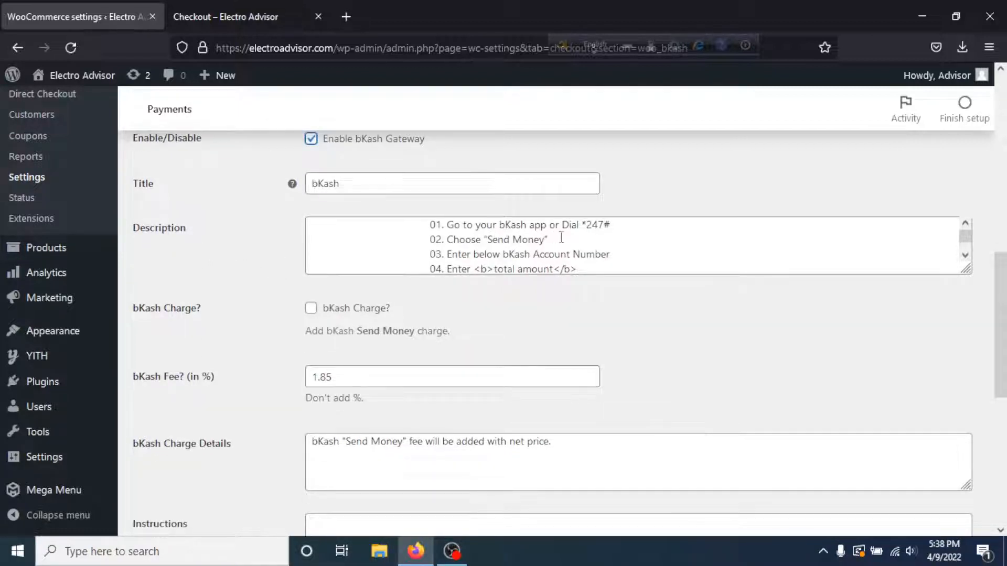
scroll(594, 241, "down", 1)
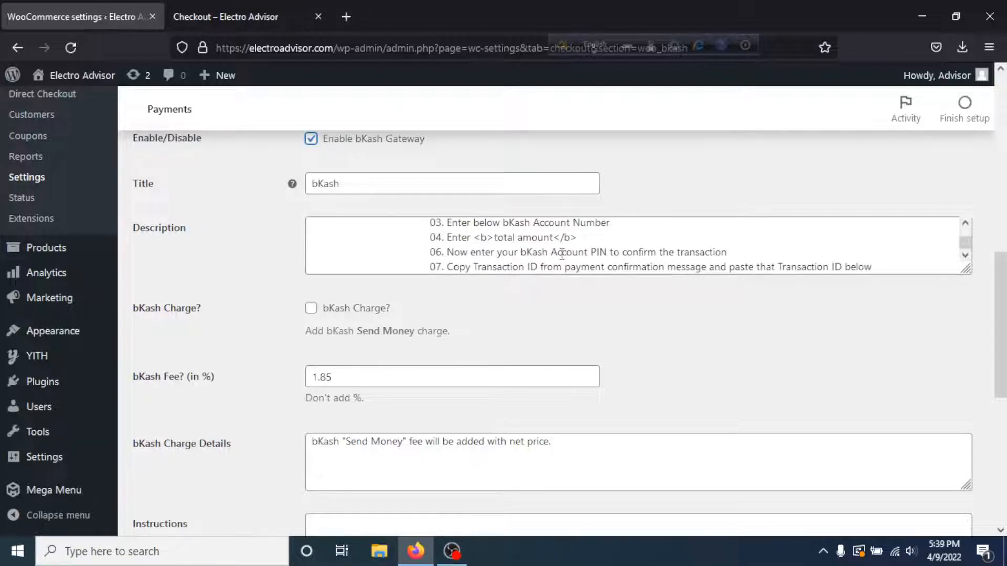
scroll(562, 255, "up", 1)
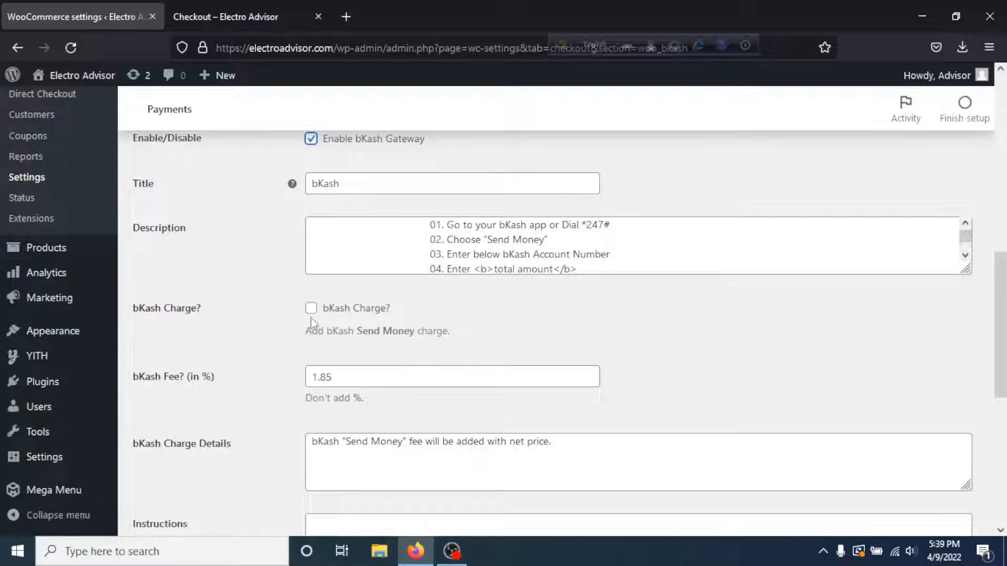
scroll(373, 319, "down", 3)
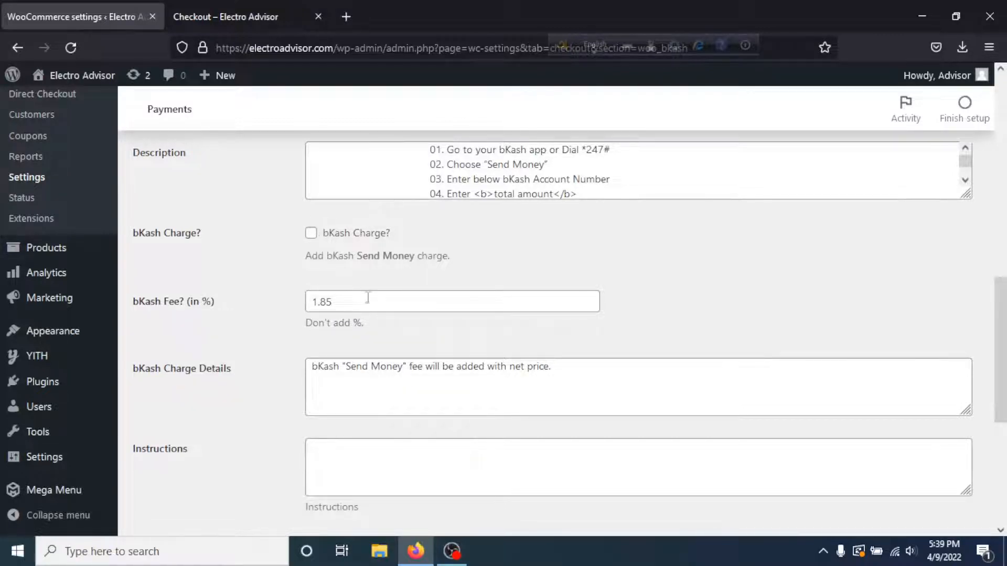
scroll(410, 291, "down", 3)
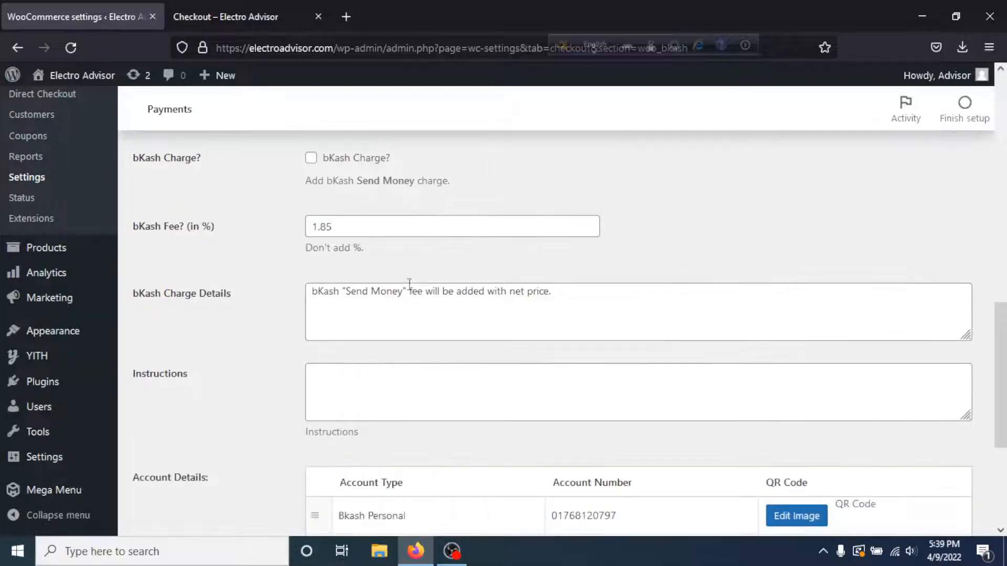
scroll(322, 332, "down", 3)
left_click(362, 312)
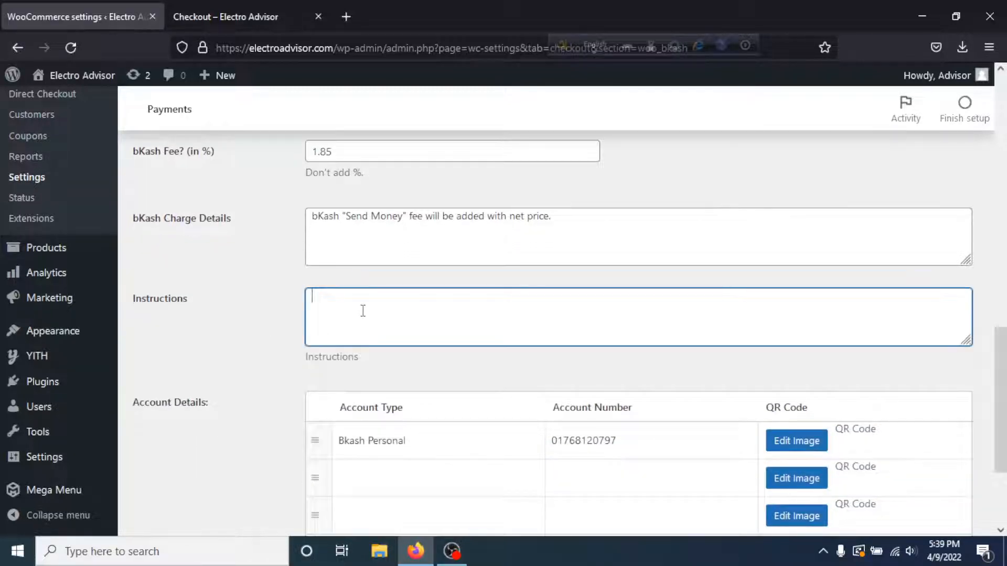
scroll(366, 314, "up", 9)
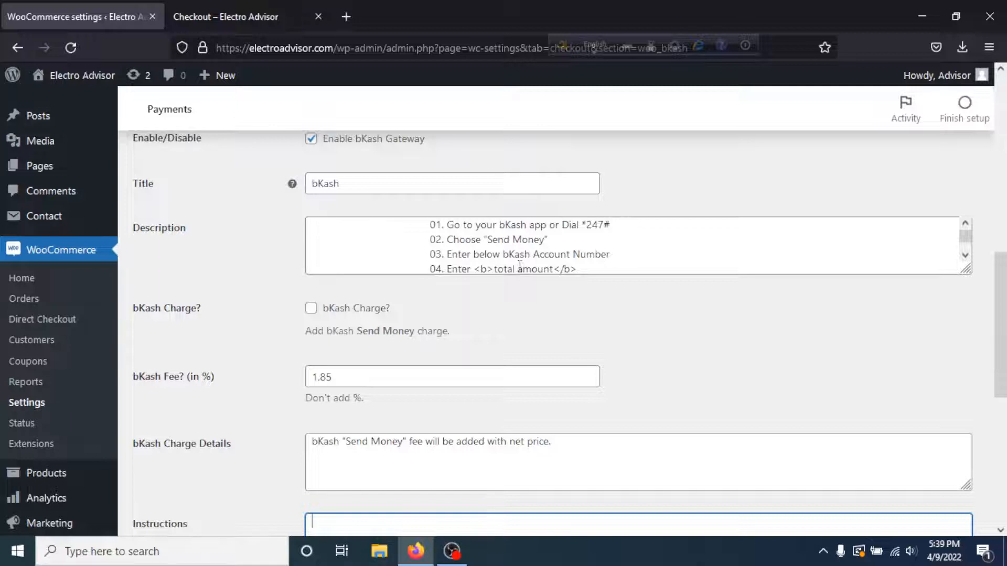
scroll(417, 325, "down", 9)
scroll(383, 318, "down", 3)
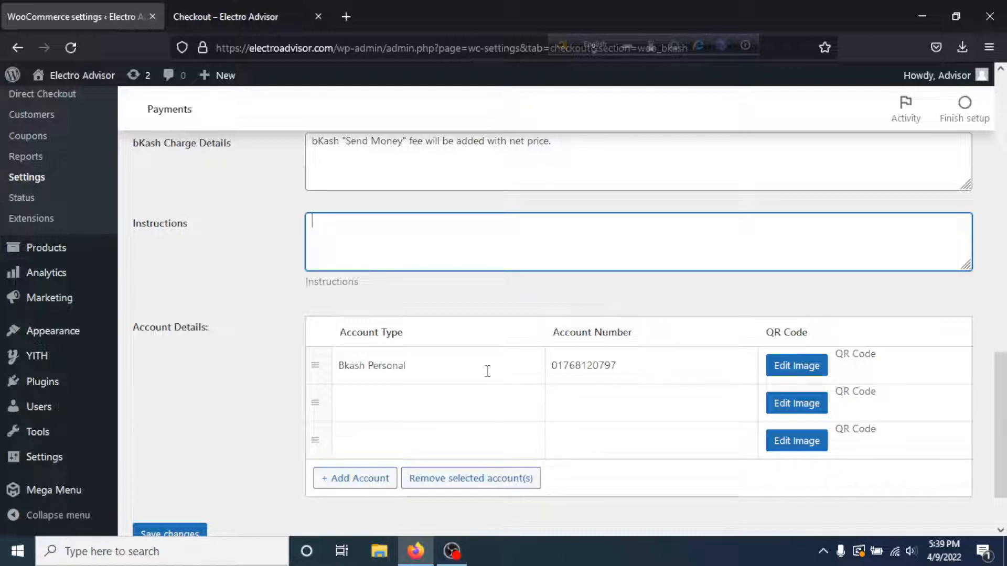
- Check the bKash Personal account type and account number, and try then cancel a QR code upload
left_click_drag(470, 366, 332, 362)
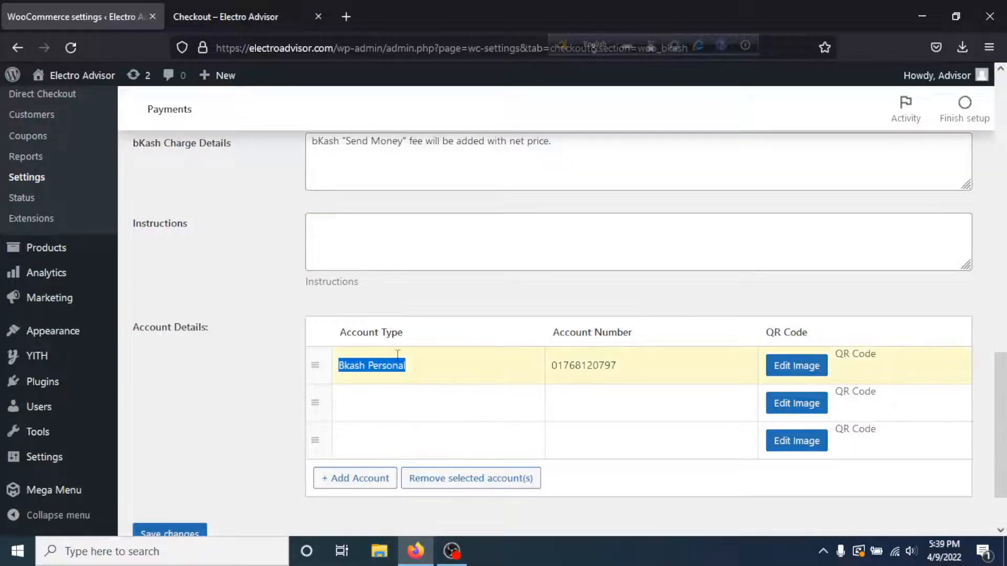
left_click_drag(659, 368, 545, 364)
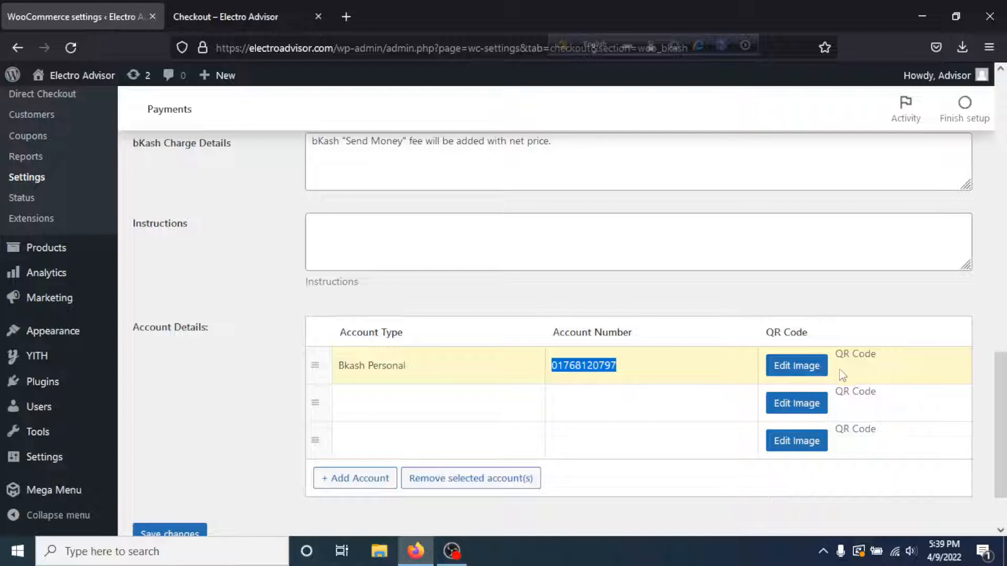
left_click(781, 367)
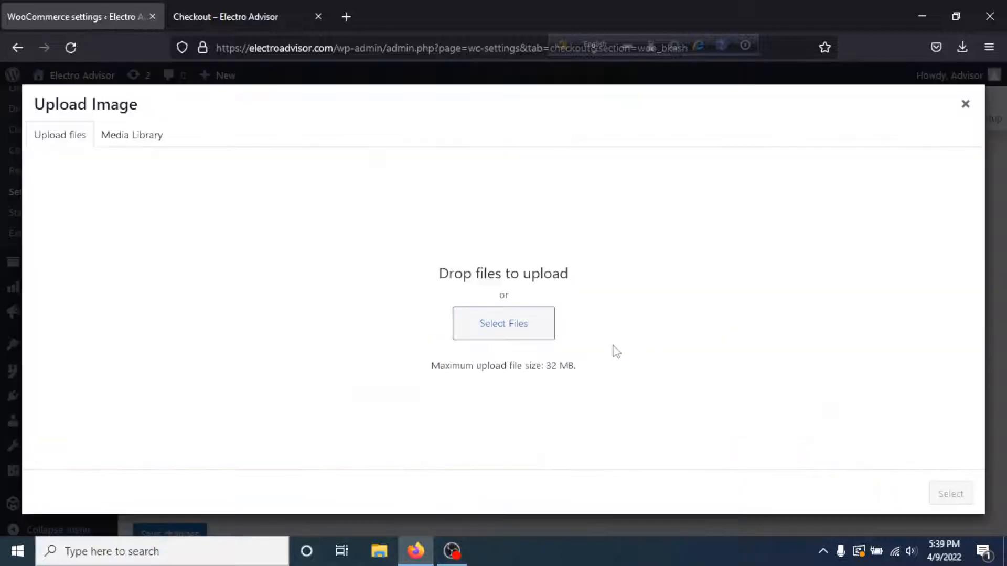
left_click(478, 333)
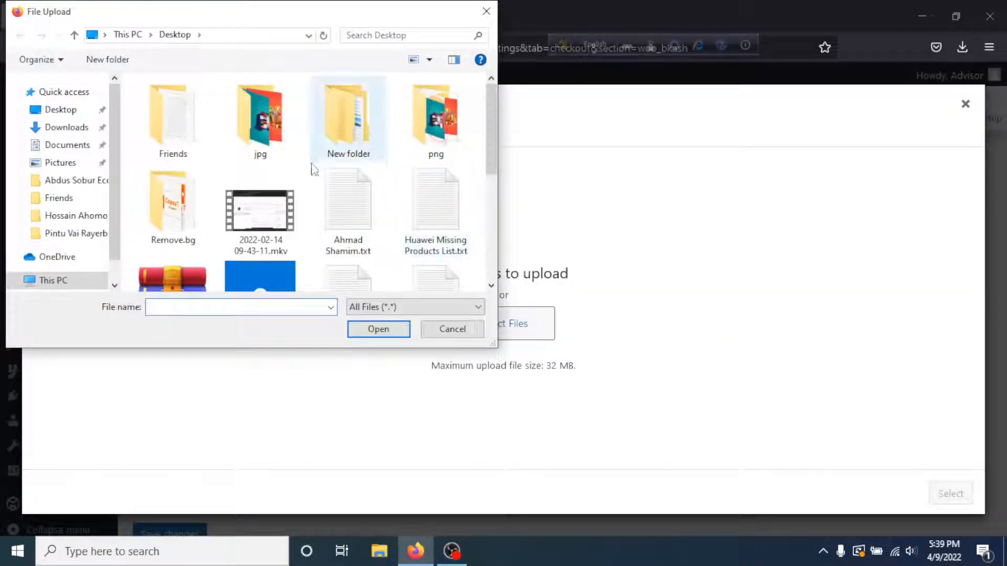
left_click(486, 12)
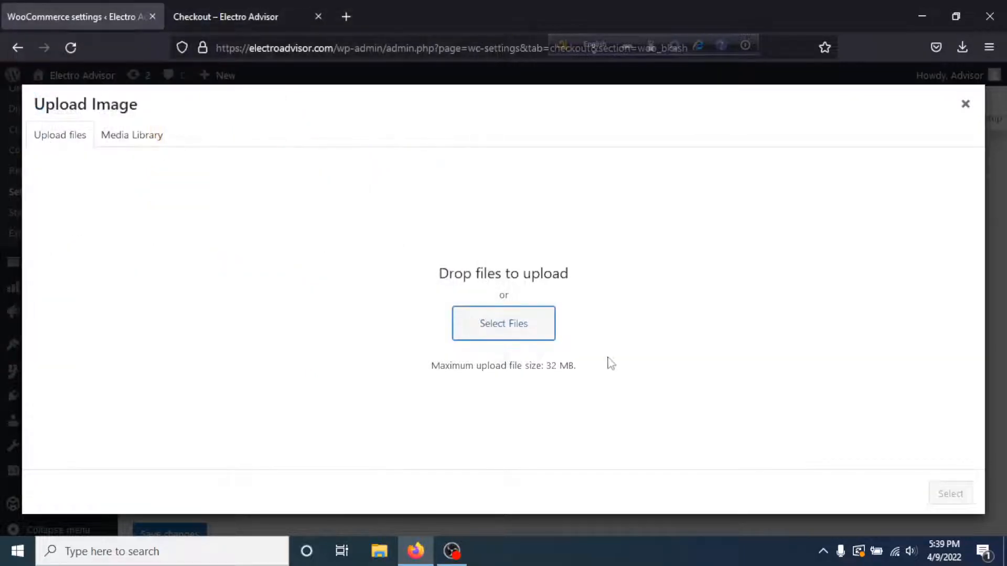
left_click(965, 103)
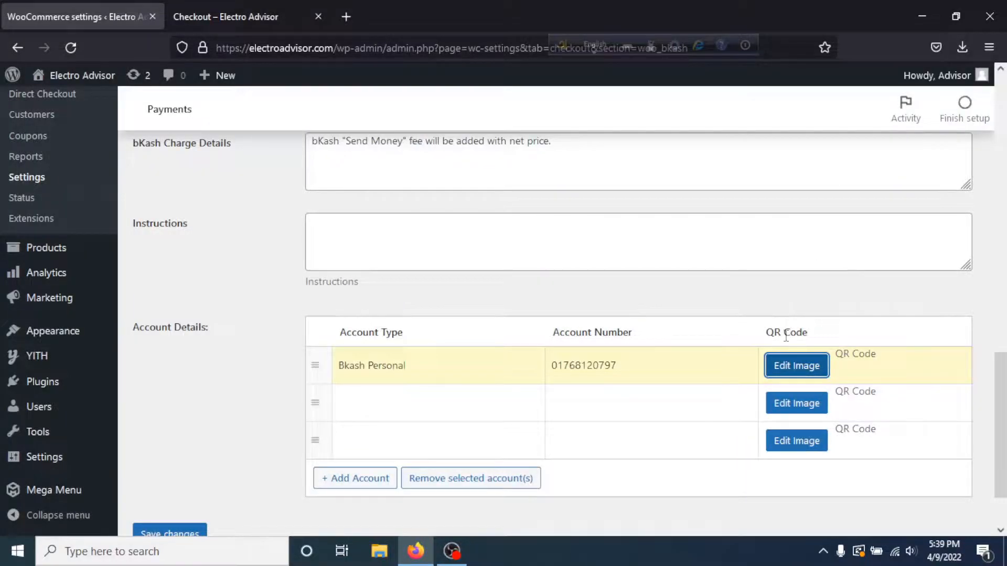
- Save the bKash gateway settings and return to the payment methods list
scroll(752, 372, "down", 2)
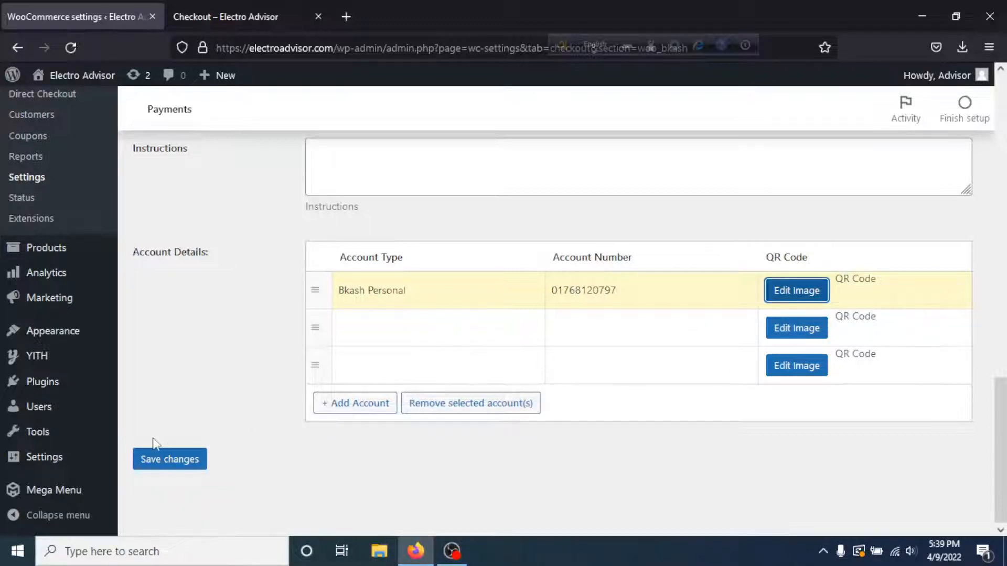
left_click(160, 468)
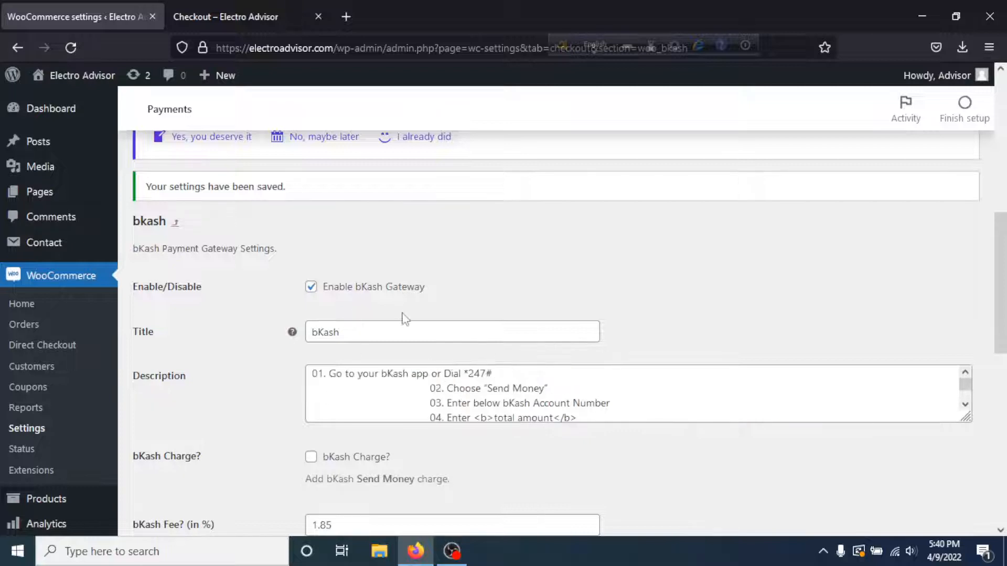
scroll(370, 252, "up", 1)
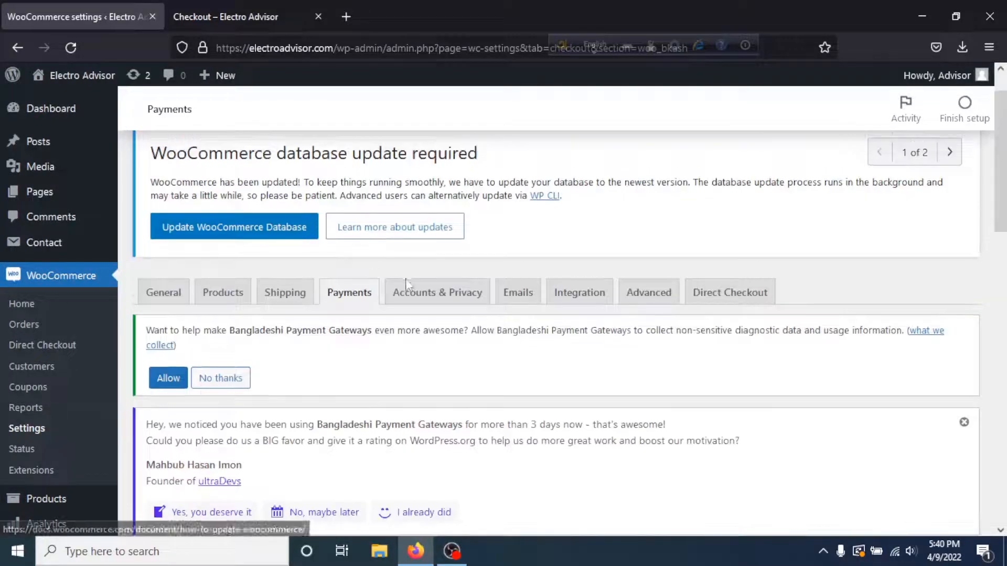
left_click(367, 294)
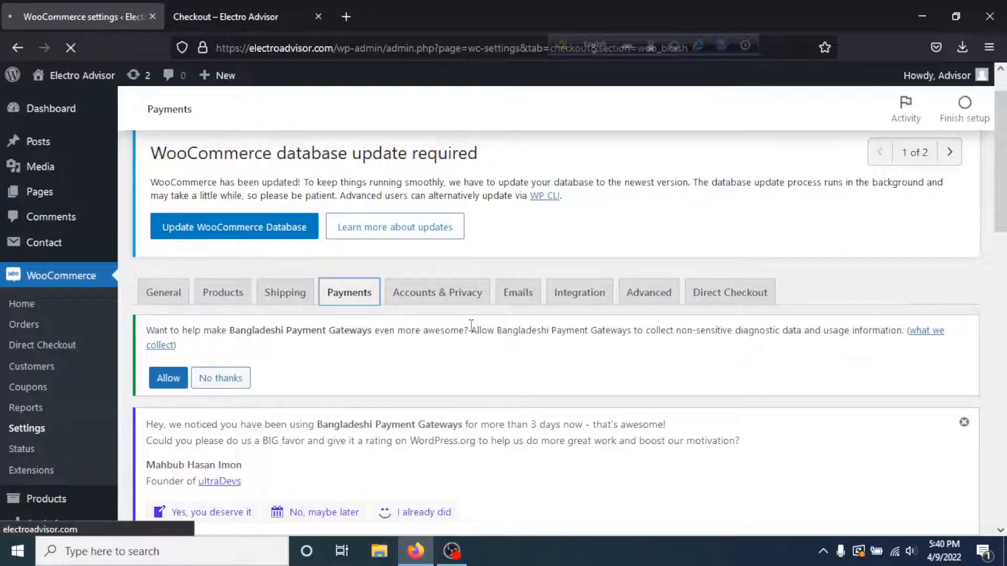
scroll(470, 322, "down", 10)
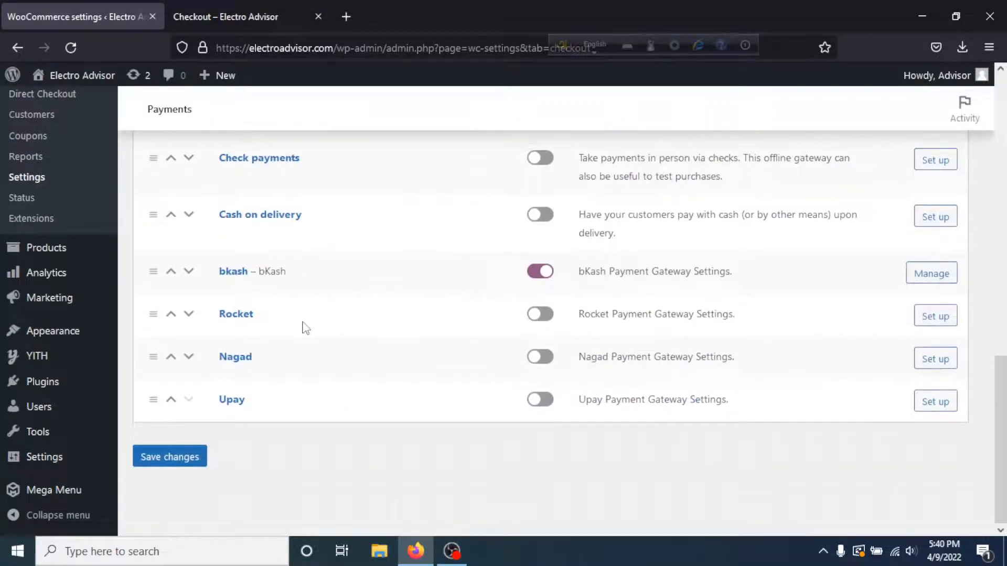
- Enable the Rocket gateway in its WooCommerce settings
left_click(927, 315)
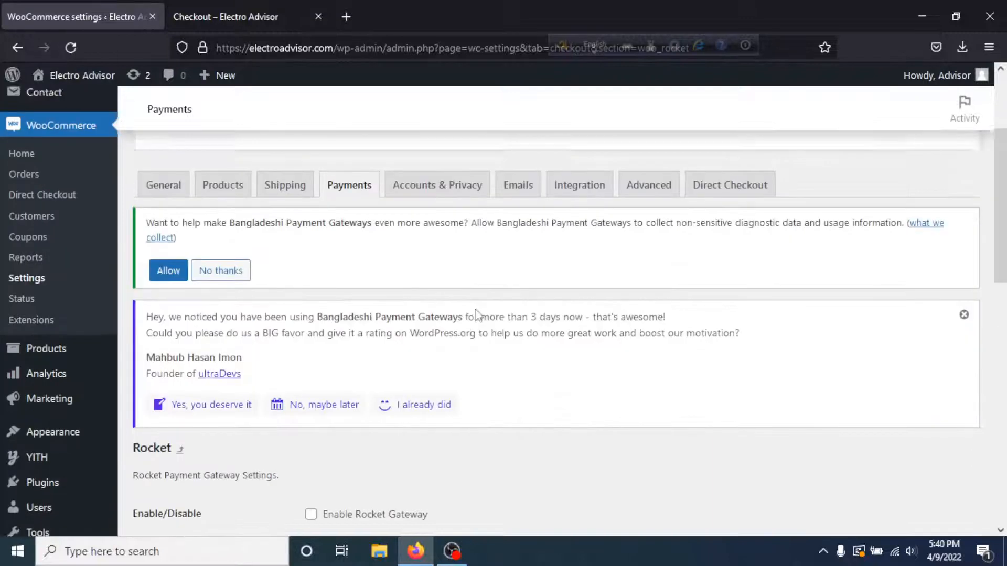
scroll(472, 312, "down", 6)
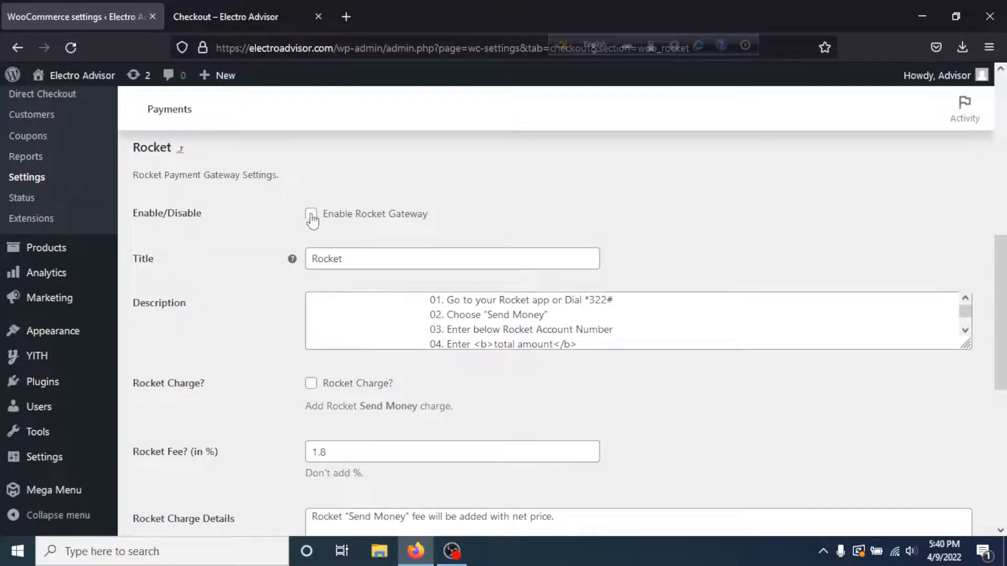
left_click(311, 214)
scroll(527, 303, "down", 1)
scroll(528, 323, "down", 7)
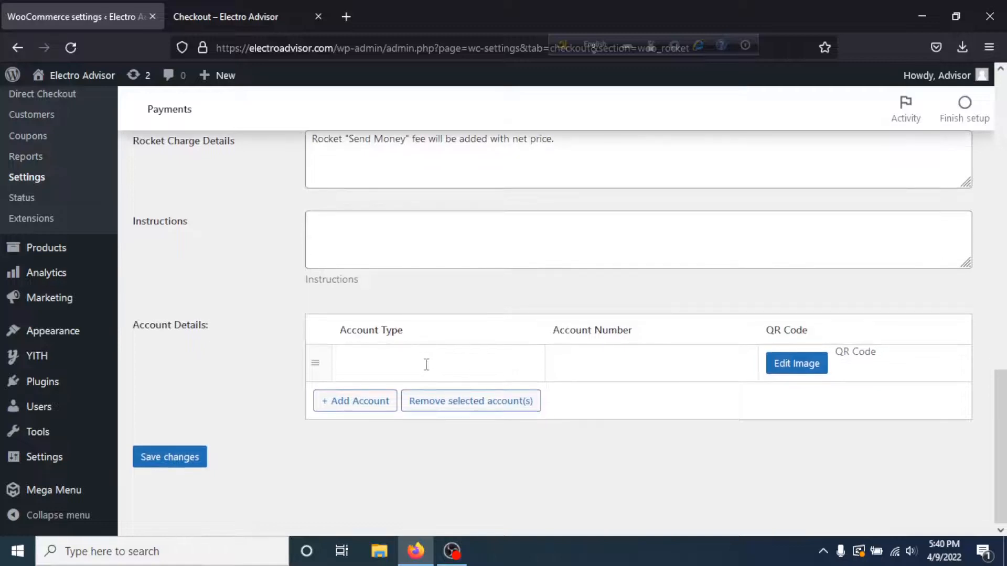
left_click(422, 362)
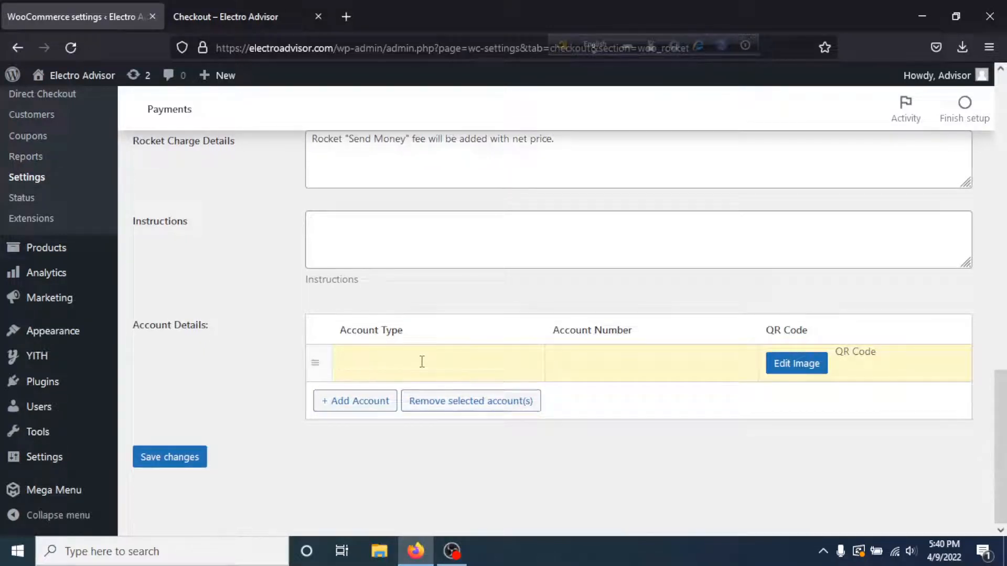
type("Roket Personal")
left_click(618, 360)
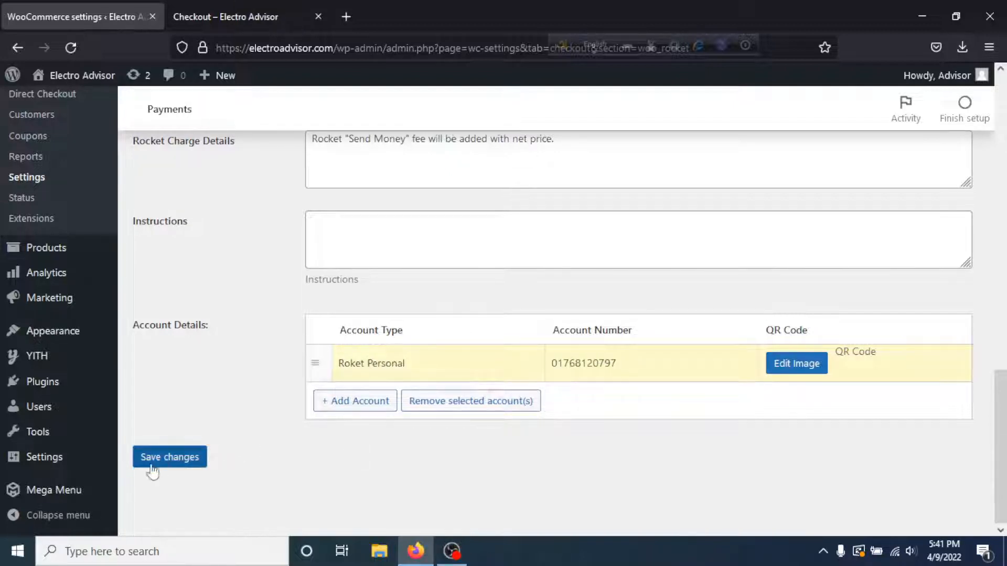
left_click(152, 469)
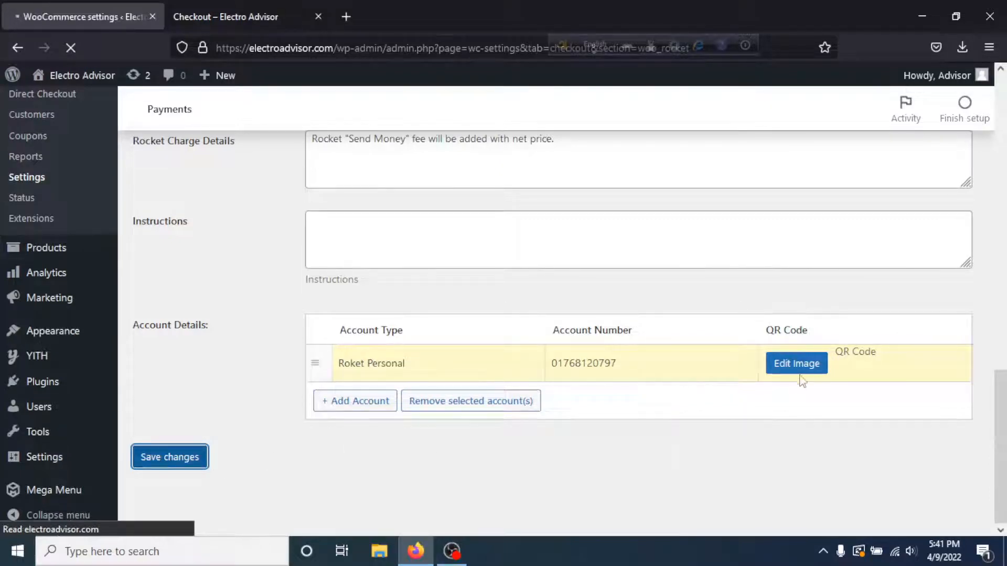
scroll(670, 373, "down", 3)
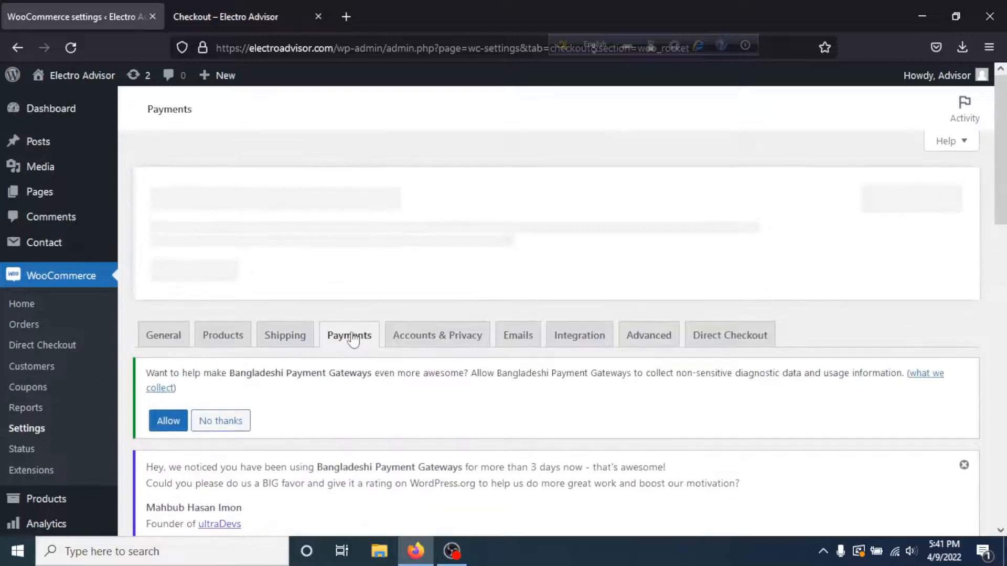
left_click(350, 338)
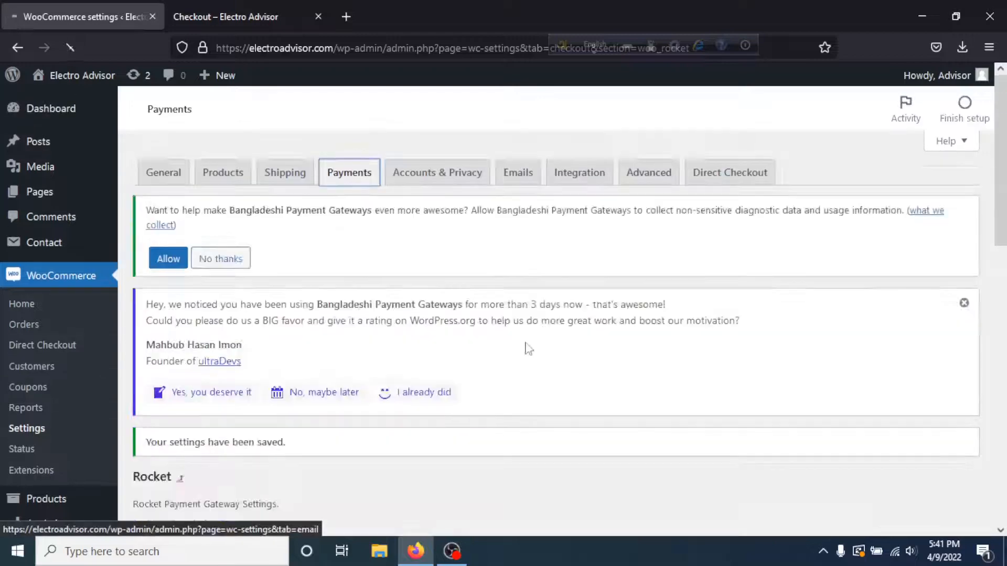
scroll(529, 350, "down", 5)
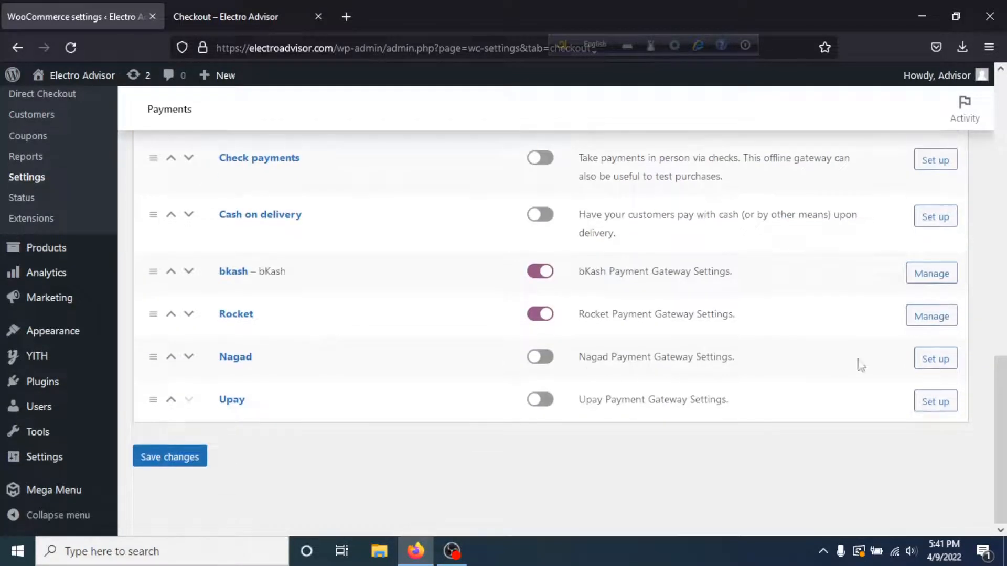
- Enable the Nagad gateway in its WooCommerce settings
left_click(937, 359)
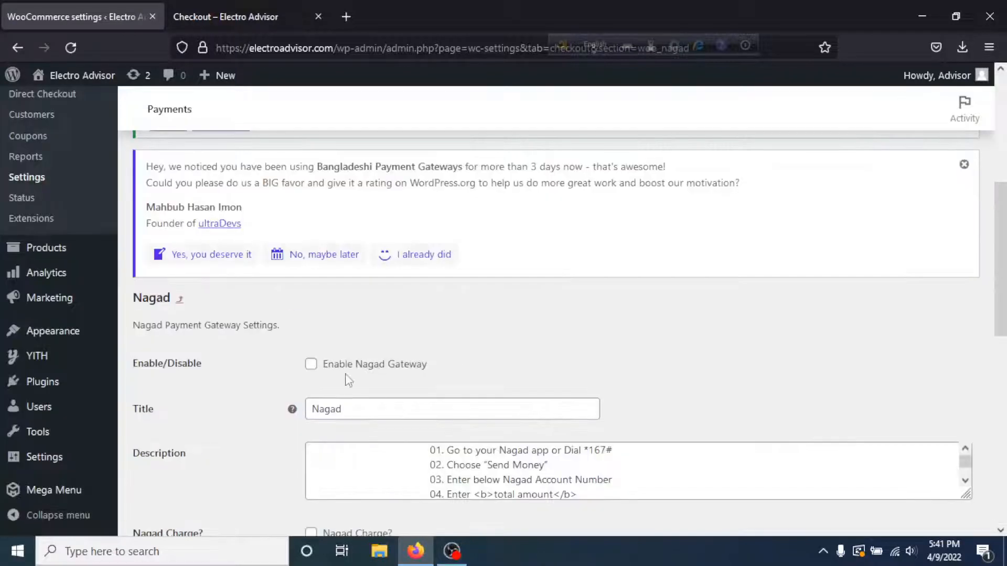
left_click(311, 365)
scroll(457, 373, "down", 5)
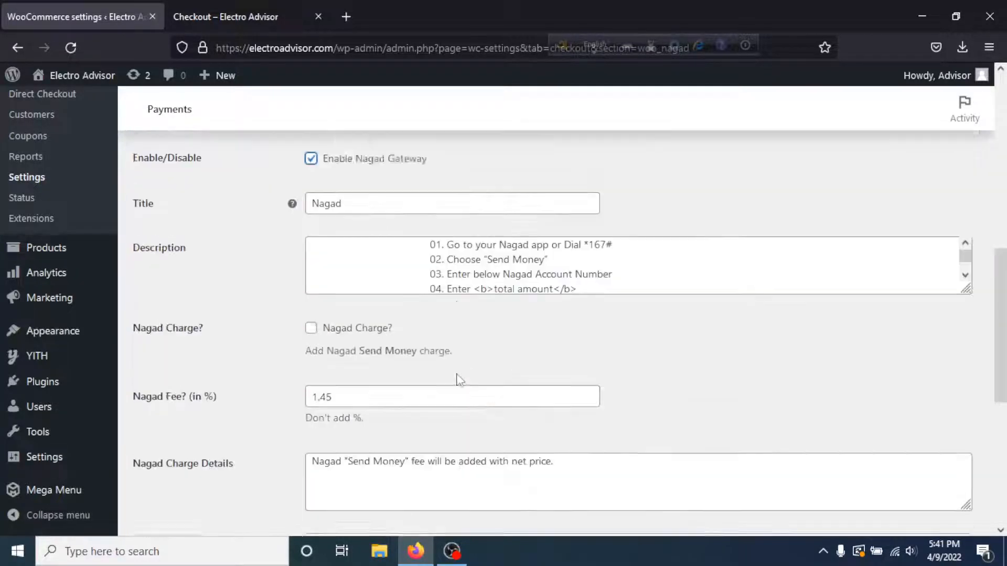
scroll(460, 376, "down", 4)
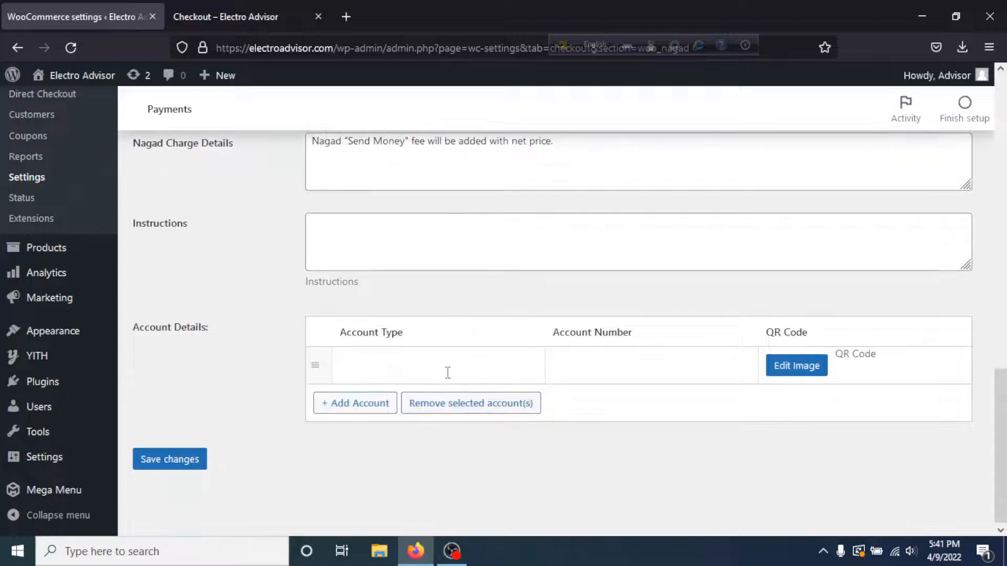
left_click(447, 370)
type("NO")
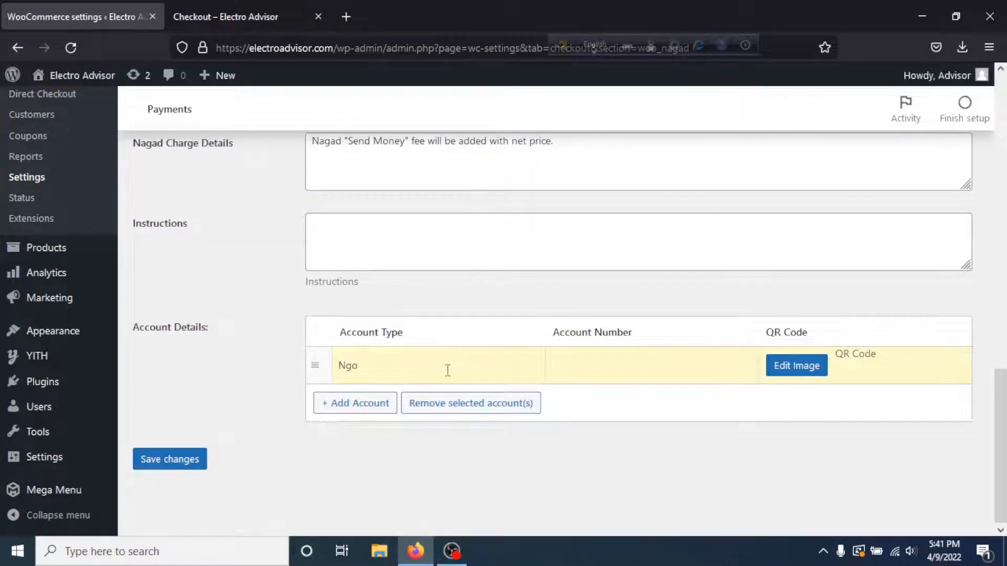
type("god Personal")
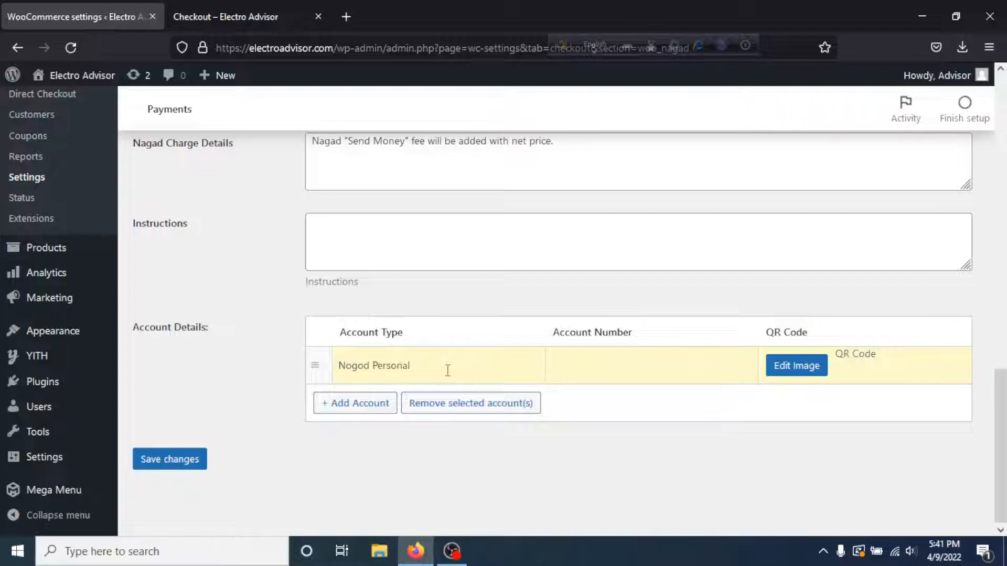
left_click(588, 368)
left_click(169, 458)
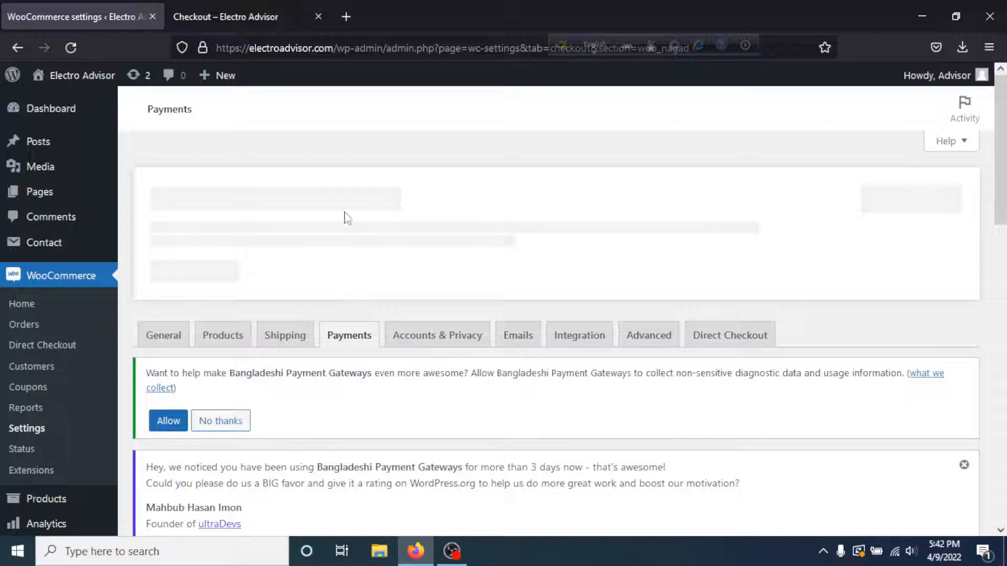
left_click(206, 17)
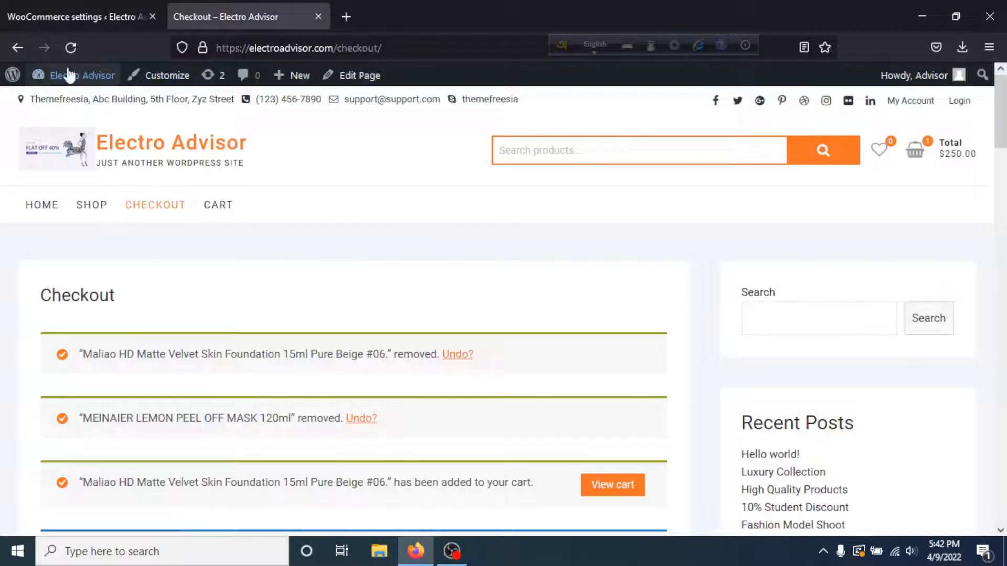
- Order the MEINAIER LEMON PEEL OFF MASK 120ml from the store homepage and view the billing form
left_click(43, 206)
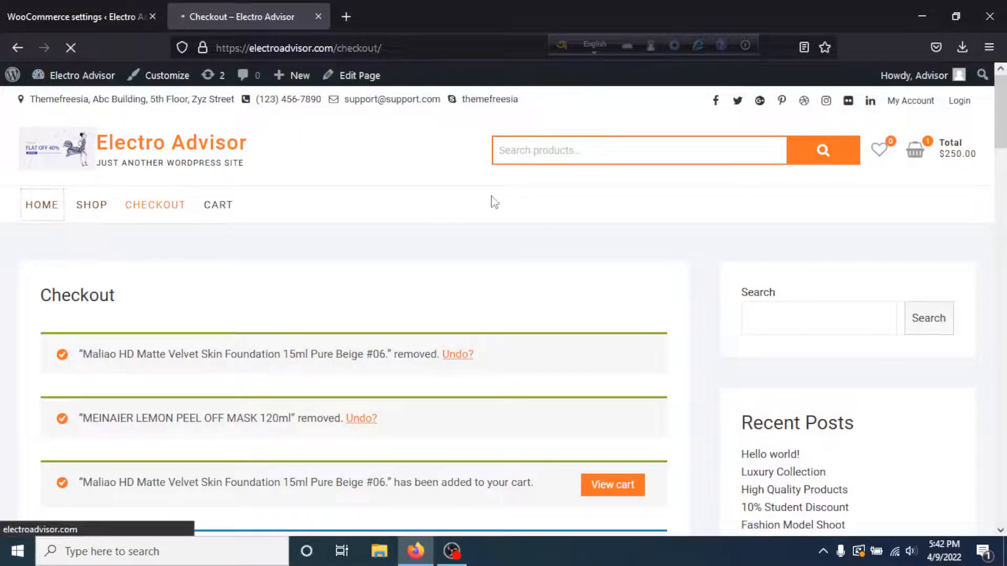
scroll(488, 193, "down", 1)
scroll(488, 196, "down", 10)
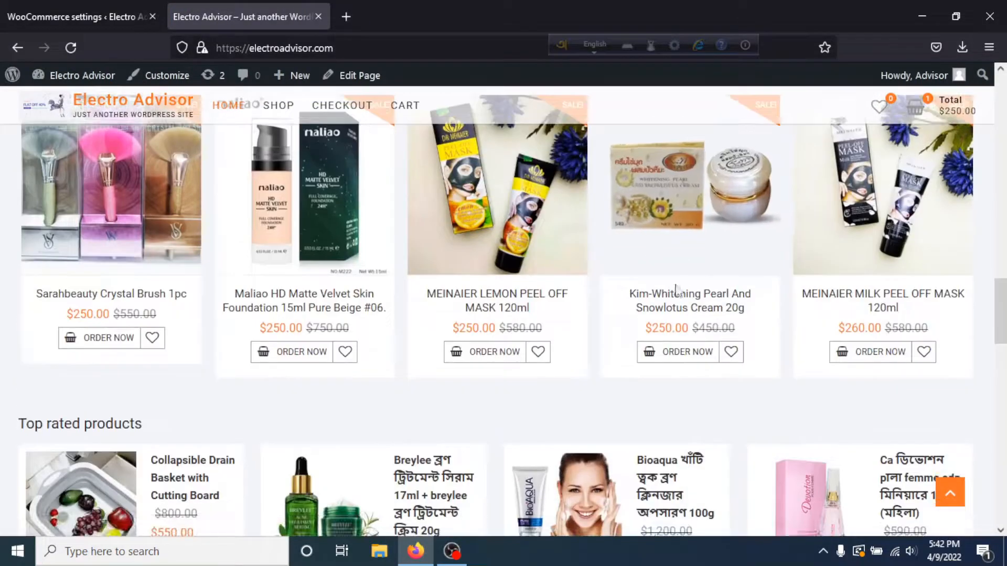
left_click(514, 352)
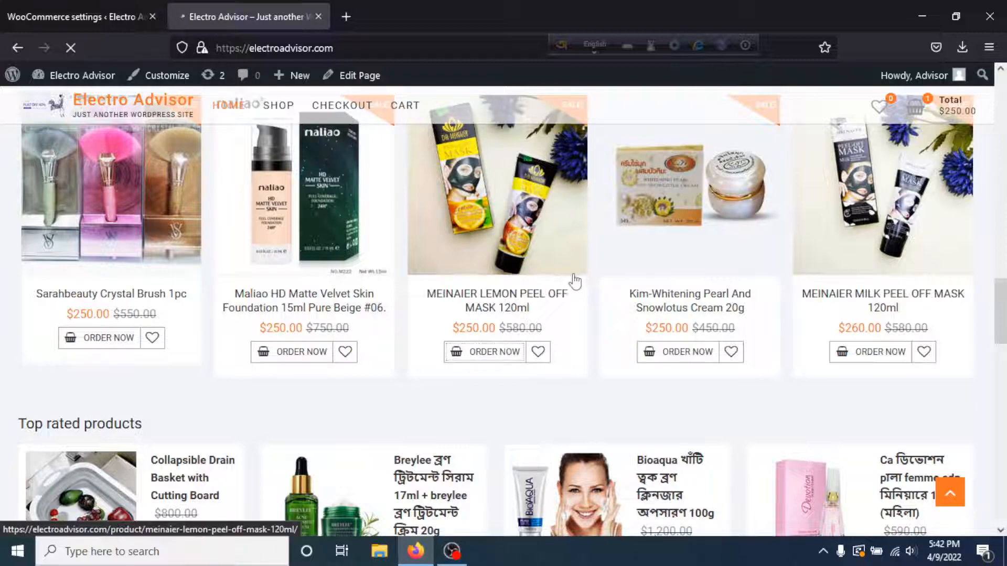
scroll(524, 272, "down", 4)
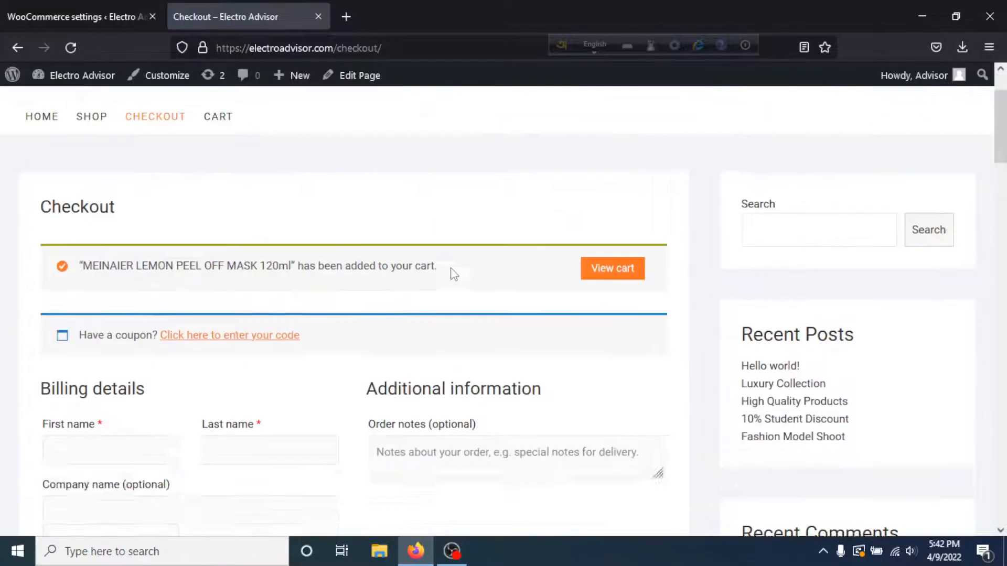
scroll(221, 273, "down", 12)
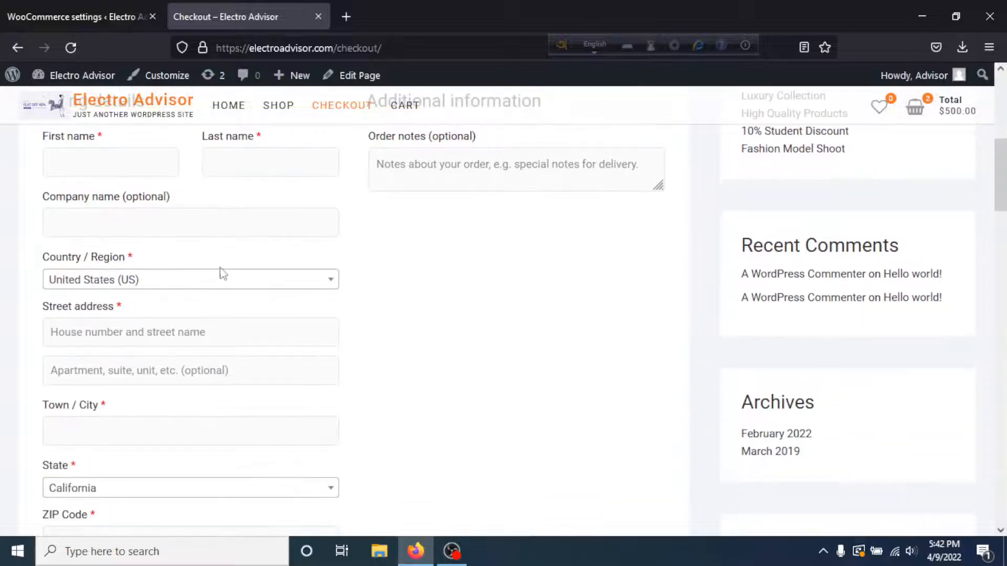
scroll(247, 255, "down", 3)
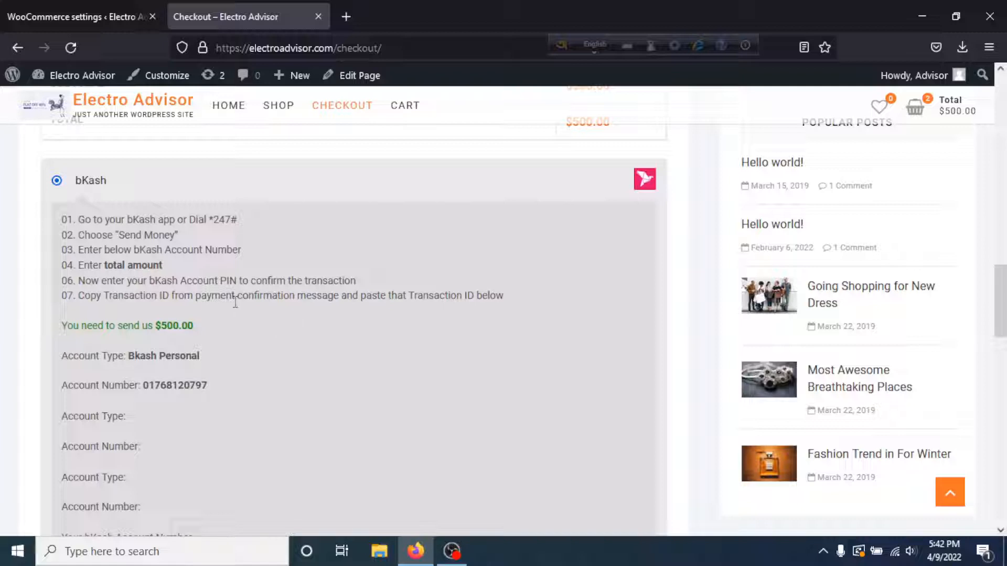
scroll(243, 298, "up", 3)
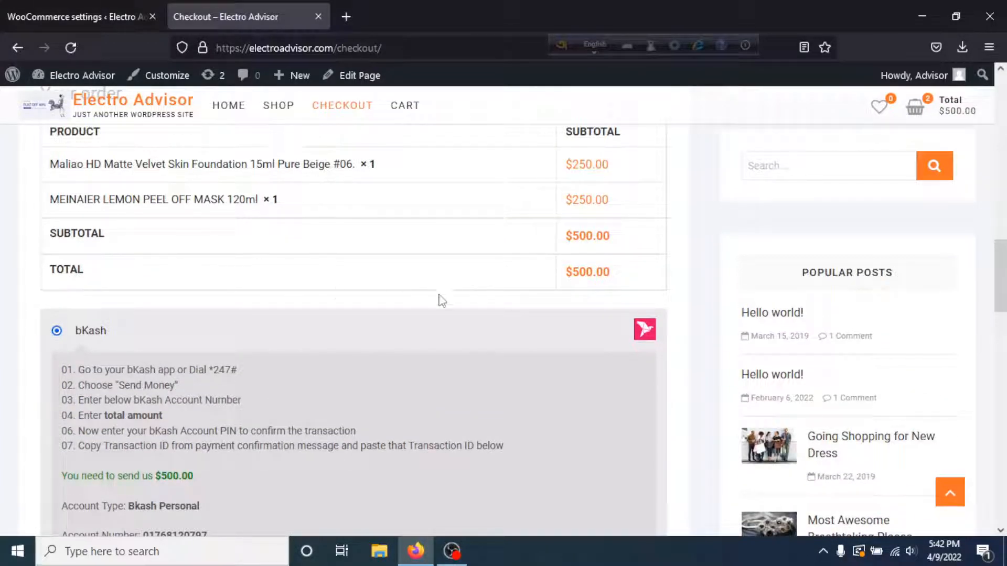
scroll(439, 299, "down", 4)
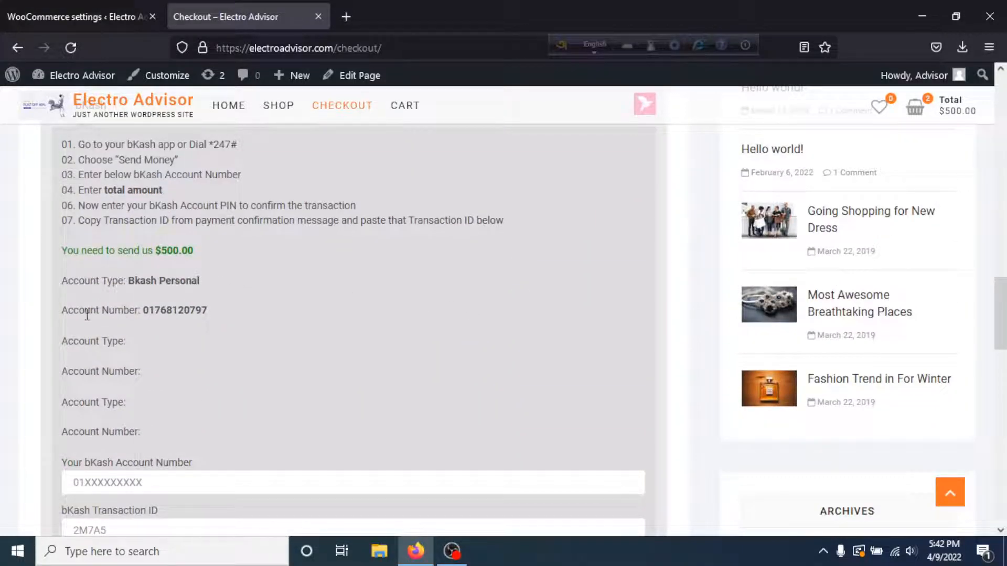
scroll(203, 317, "down", 1)
triple_click(179, 347)
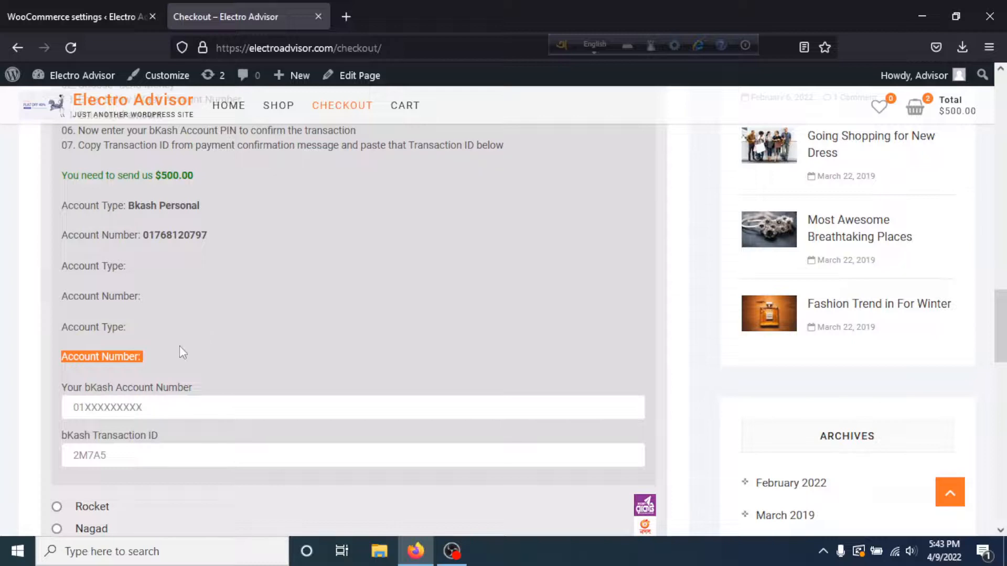
left_click_drag(156, 361, 53, 257)
scroll(298, 331, "down", 2)
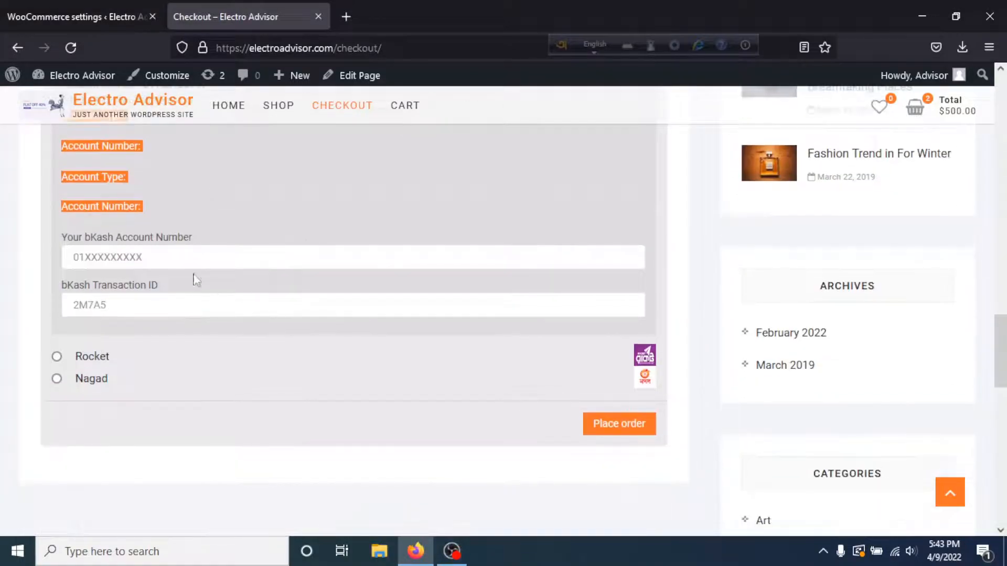
scroll(228, 254, "up", 3)
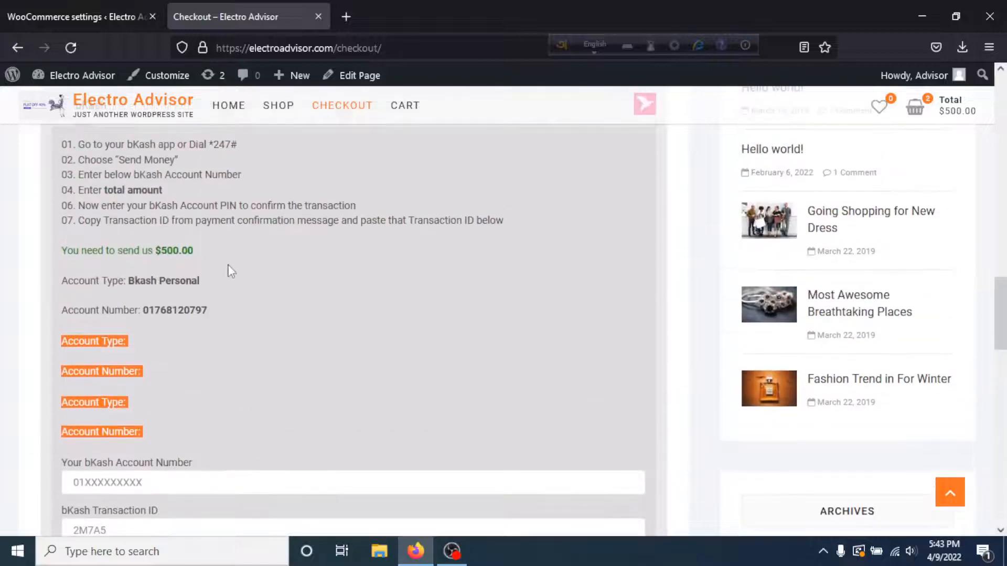
scroll(230, 272, "down", 2)
left_click(134, 332)
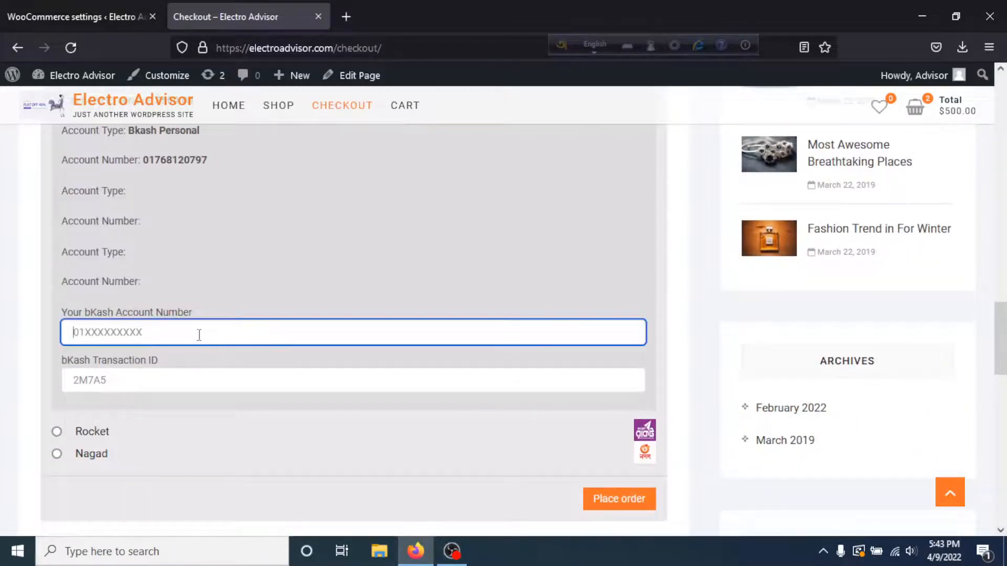
left_click(138, 382)
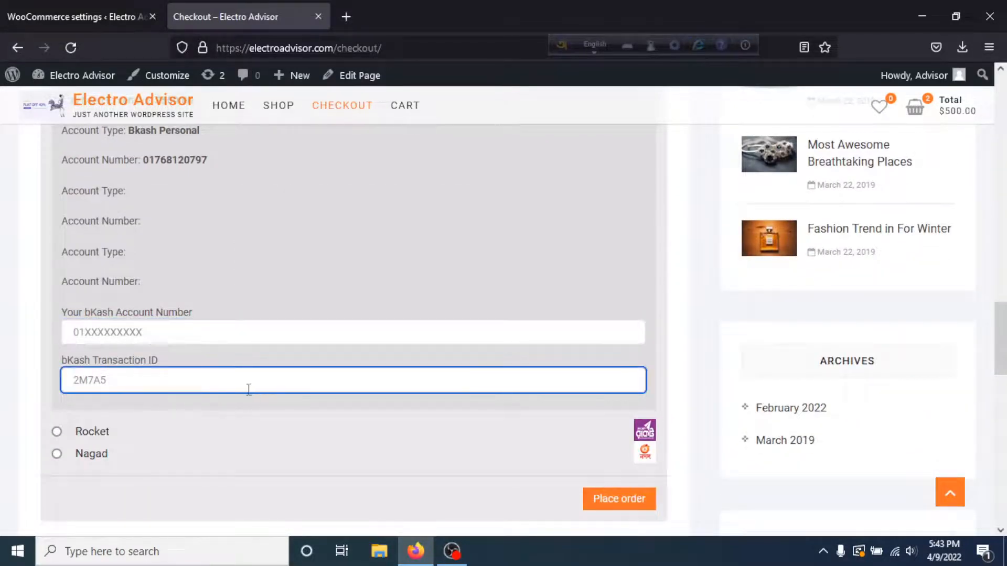
- Pick Rocket, then Nagad at checkout, showing Nogod Personal instructions for the $500.00 order
left_click(57, 433)
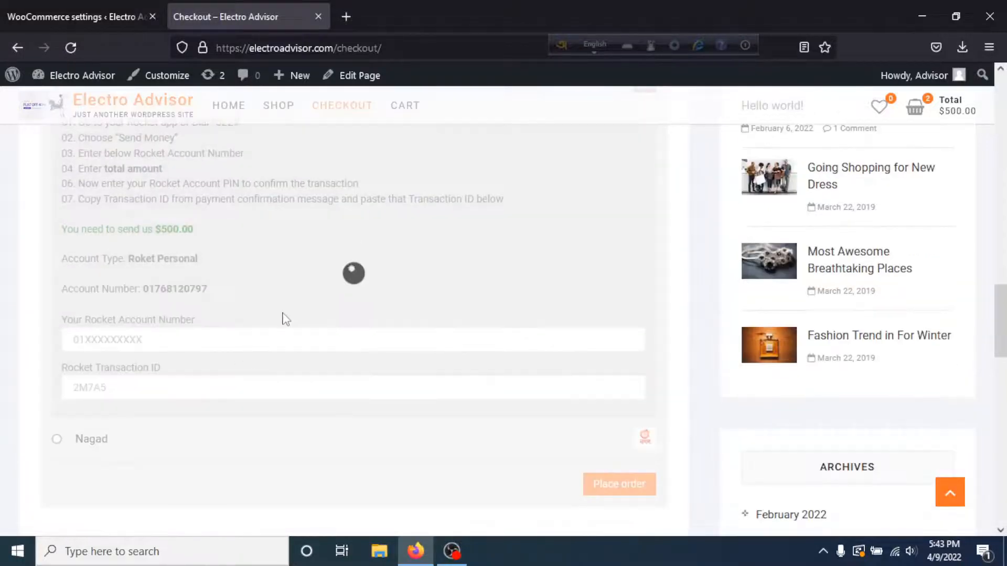
scroll(201, 286, "up", 2)
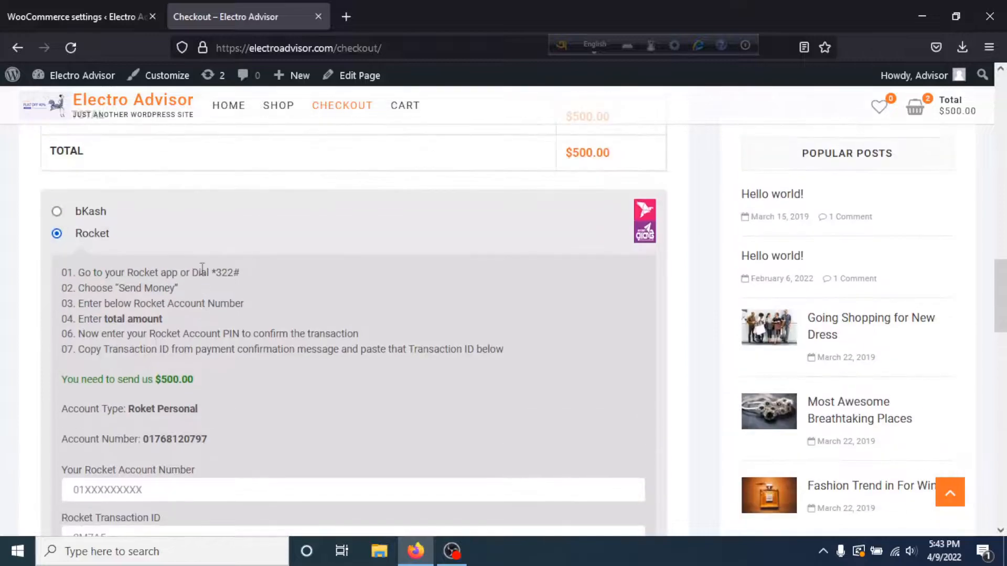
scroll(175, 398, "down", 3)
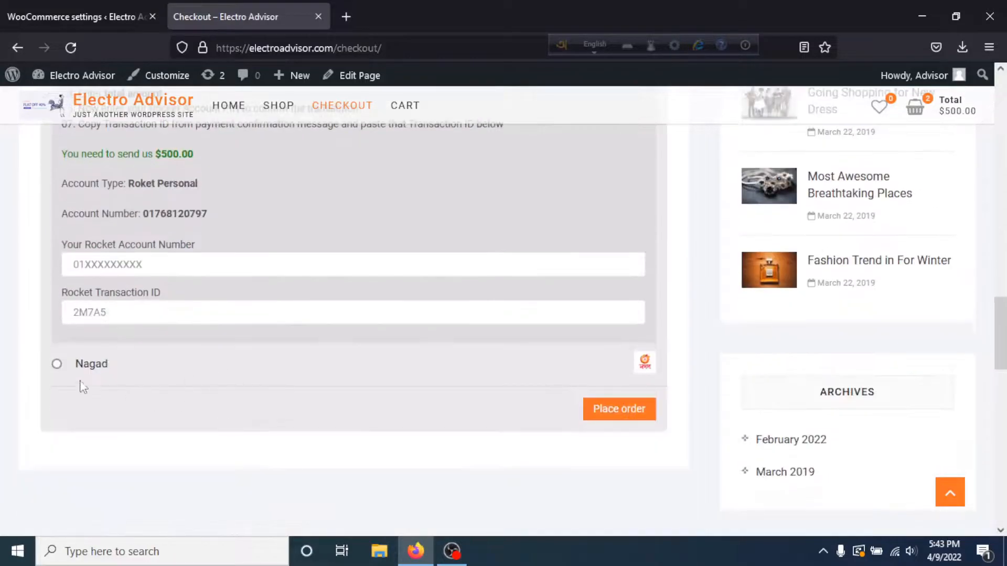
left_click(57, 364)
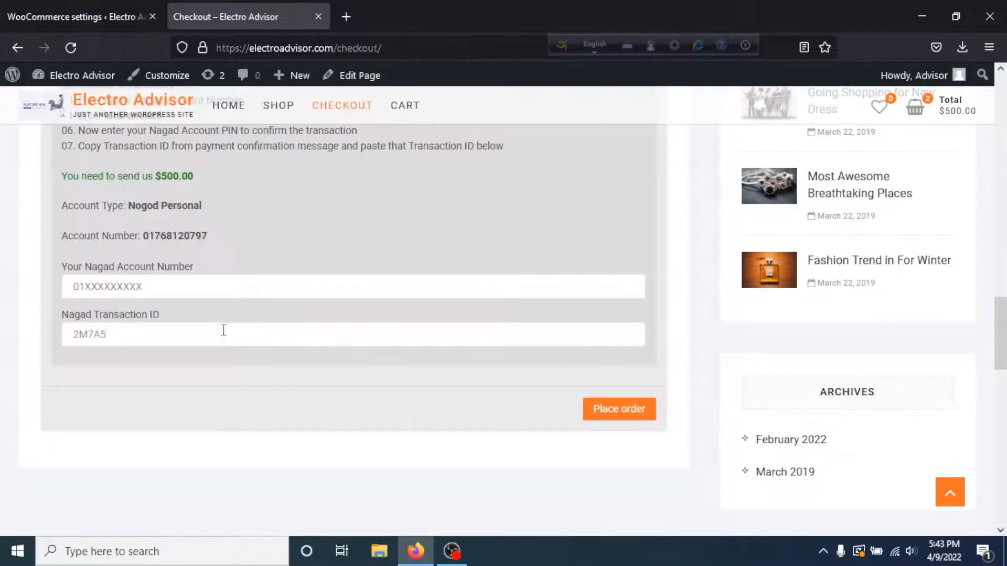
scroll(196, 296, "up", 3)
scroll(199, 302, "up", 3)
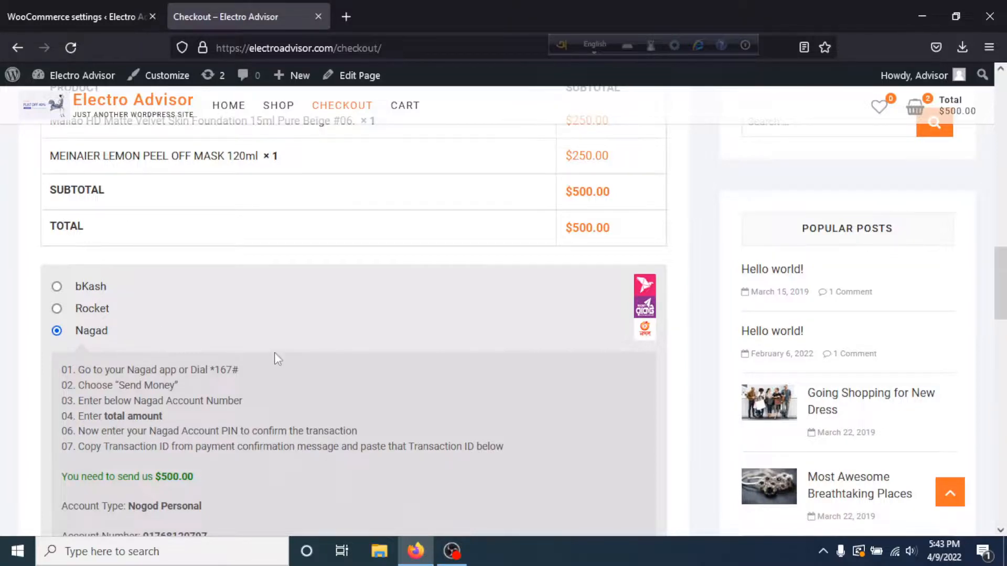
scroll(277, 357, "up", 16)
scroll(280, 351, "down", 7)
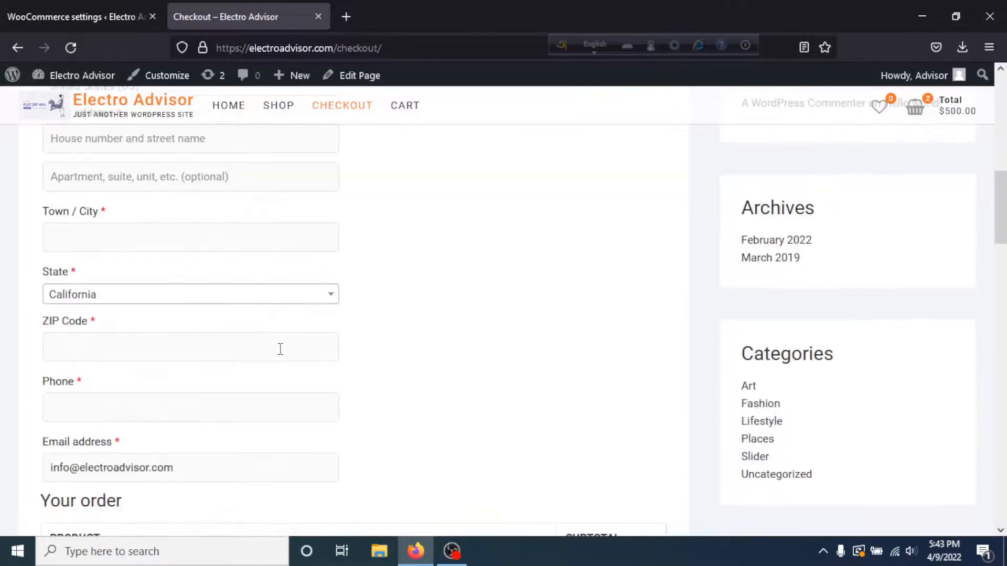
scroll(357, 350, "down", 3)
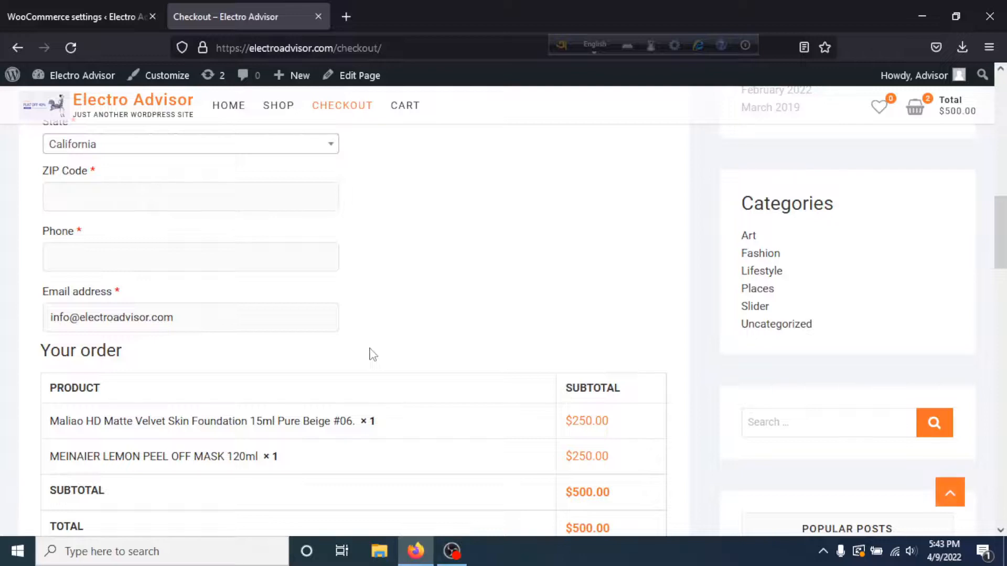